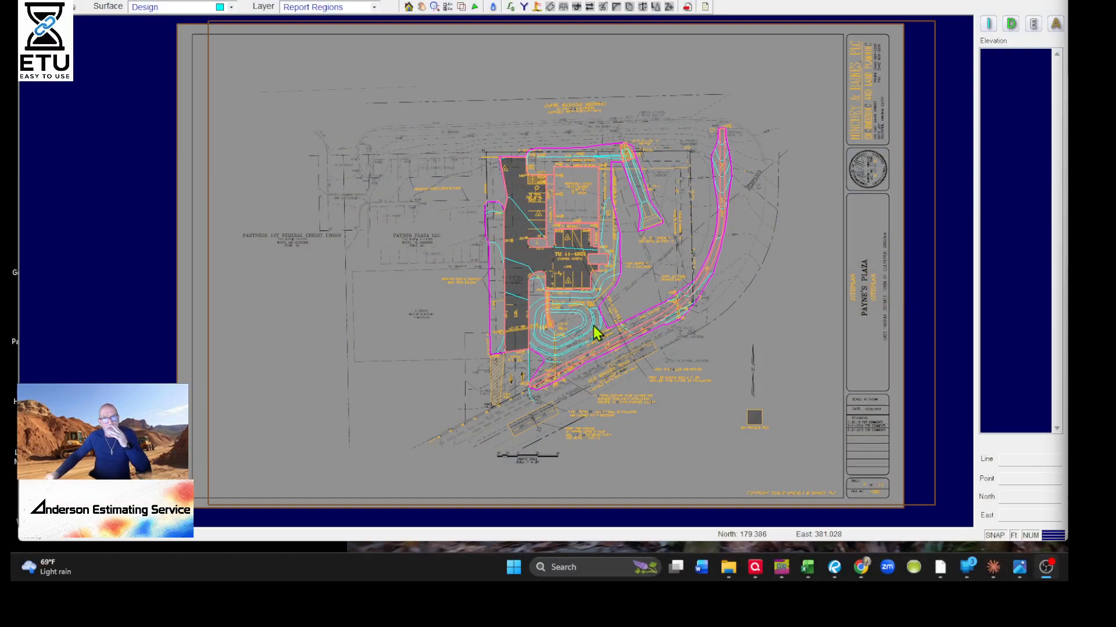
- Bring up the Plans & Specs folder of the 19-019 Payne's Plaza - Culpeper project
left_click(788, 481)
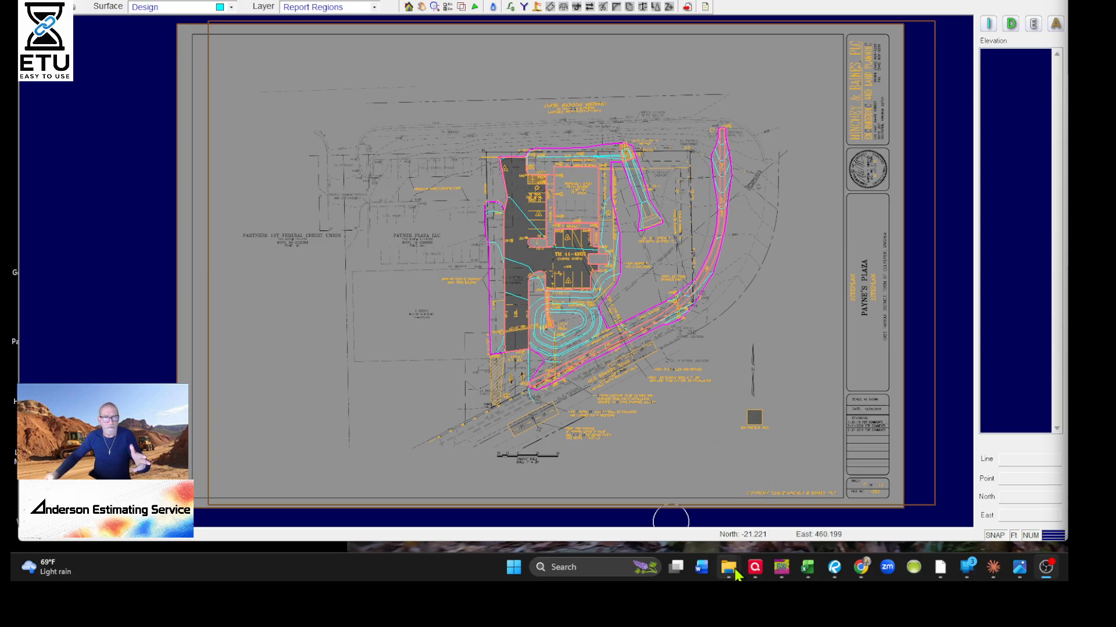
mouse_move(736, 575)
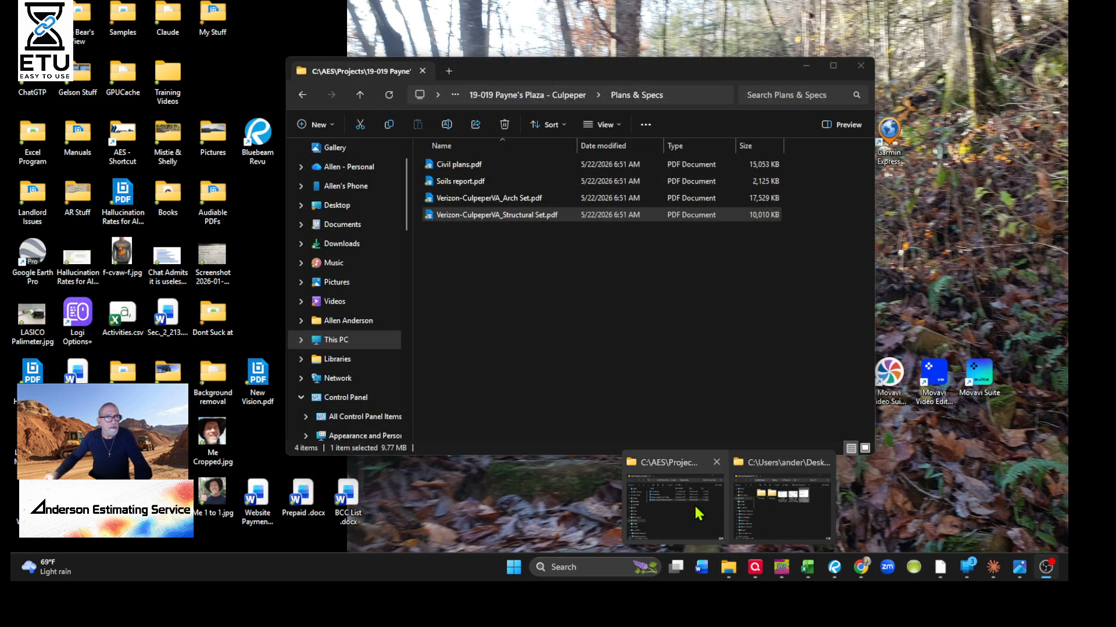
left_click(698, 513)
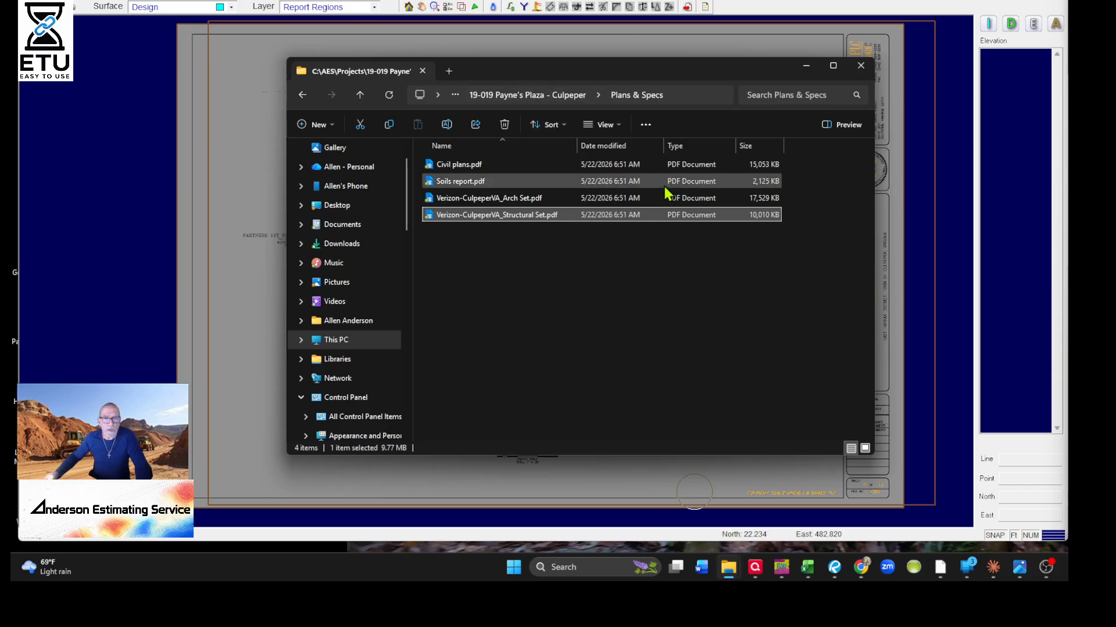
- Switch to Claude, submit the prompt "Run Report make word file" in the Soils Summary project, and minimize the window
left_click(994, 575)
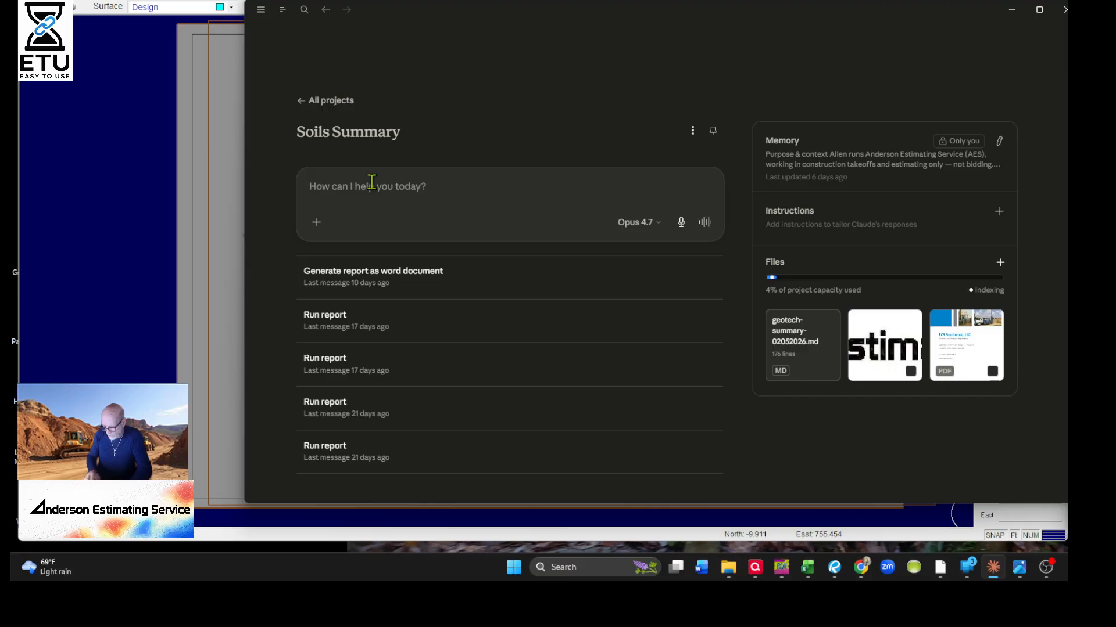
type("Run Report make word file")
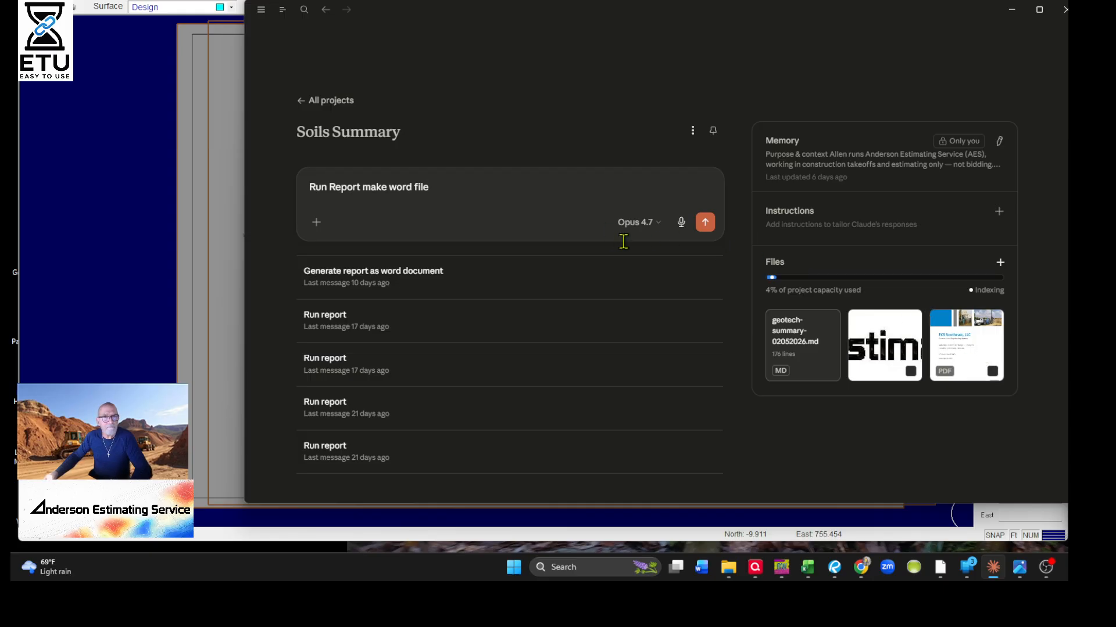
left_click(705, 222)
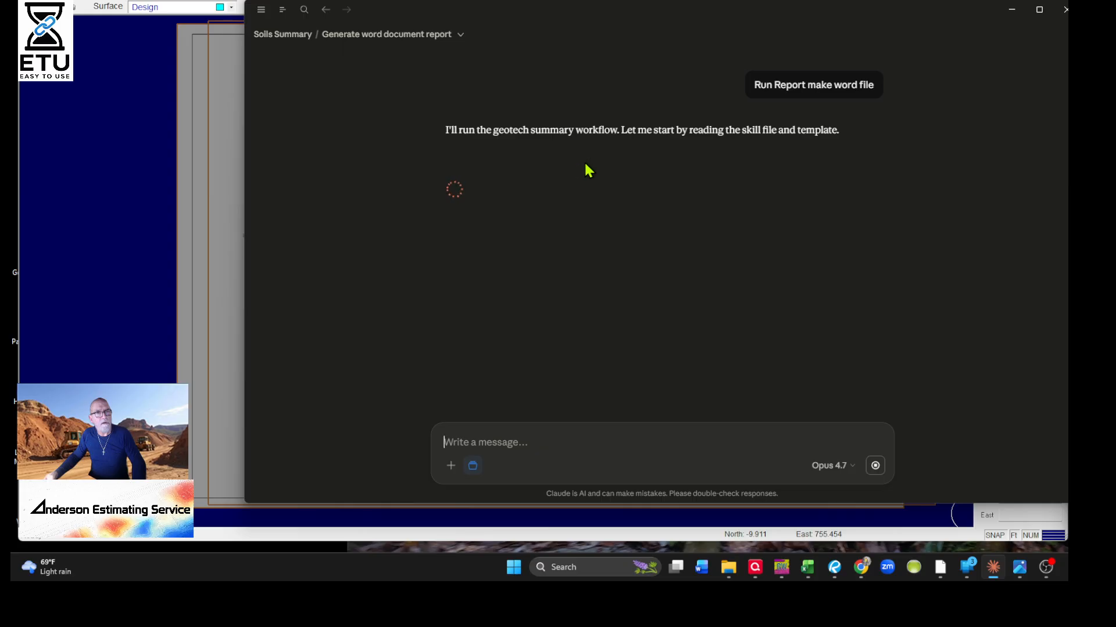
left_click(1011, 10)
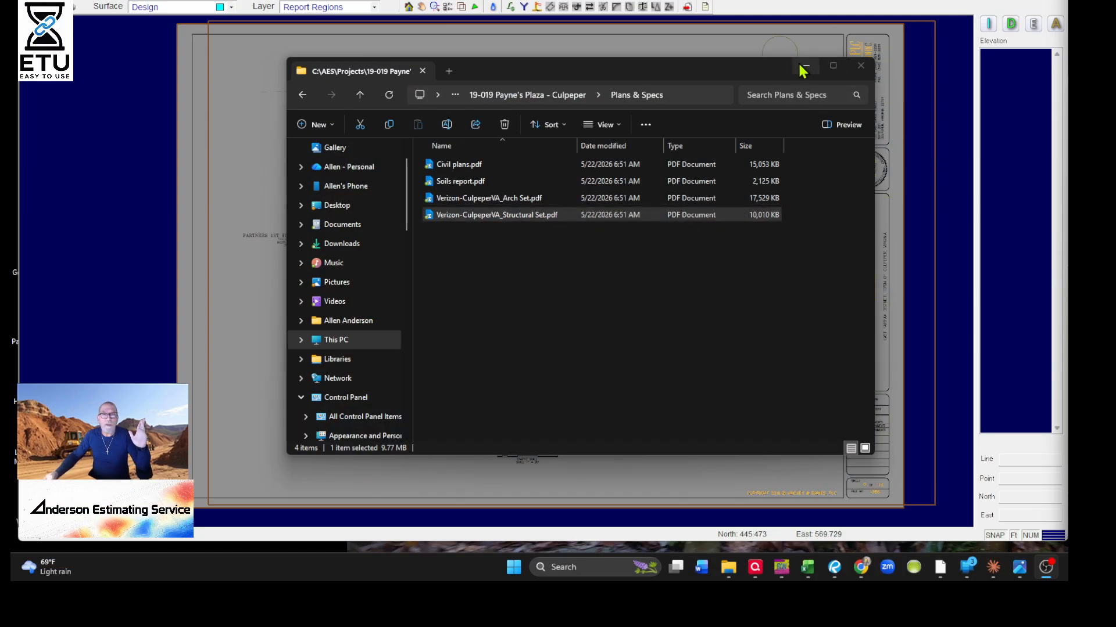
- Show the etu_hyperlink_form_v4_1.png image, reposition its window, and bring up the etu_hyperlink_split_animated GIF
mouse_move(1046, 567)
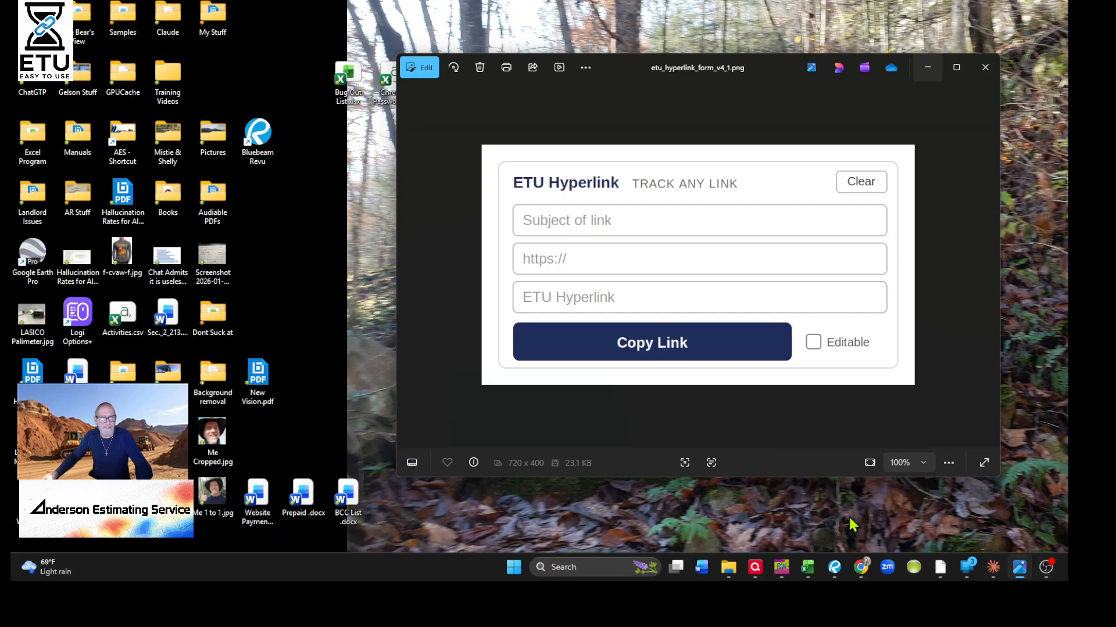
left_click(852, 519)
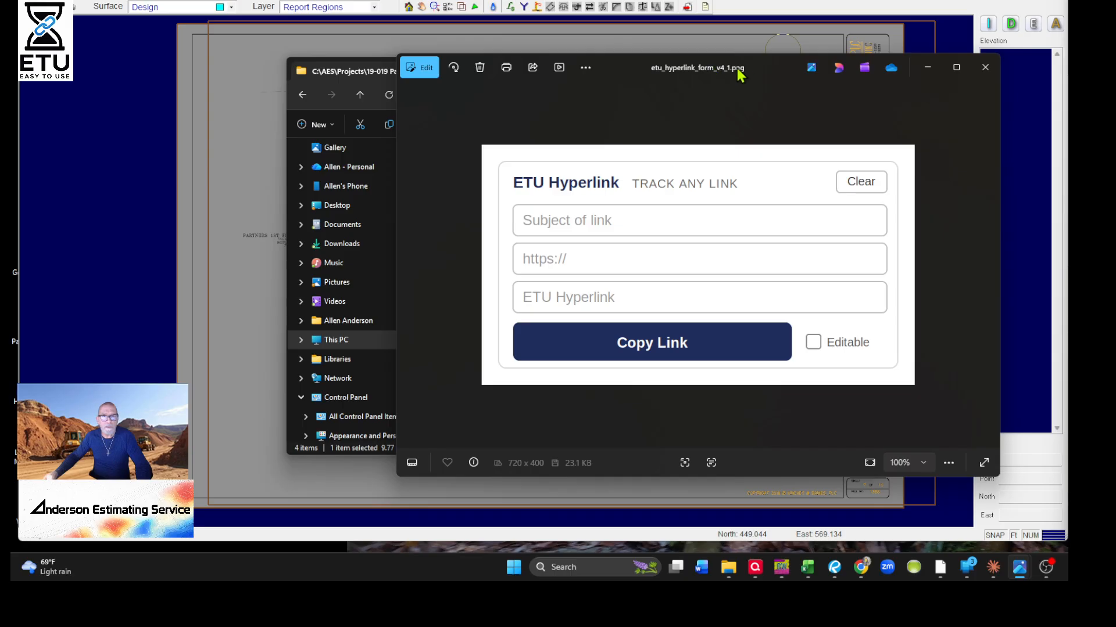
left_click_drag(760, 68, 668, 54)
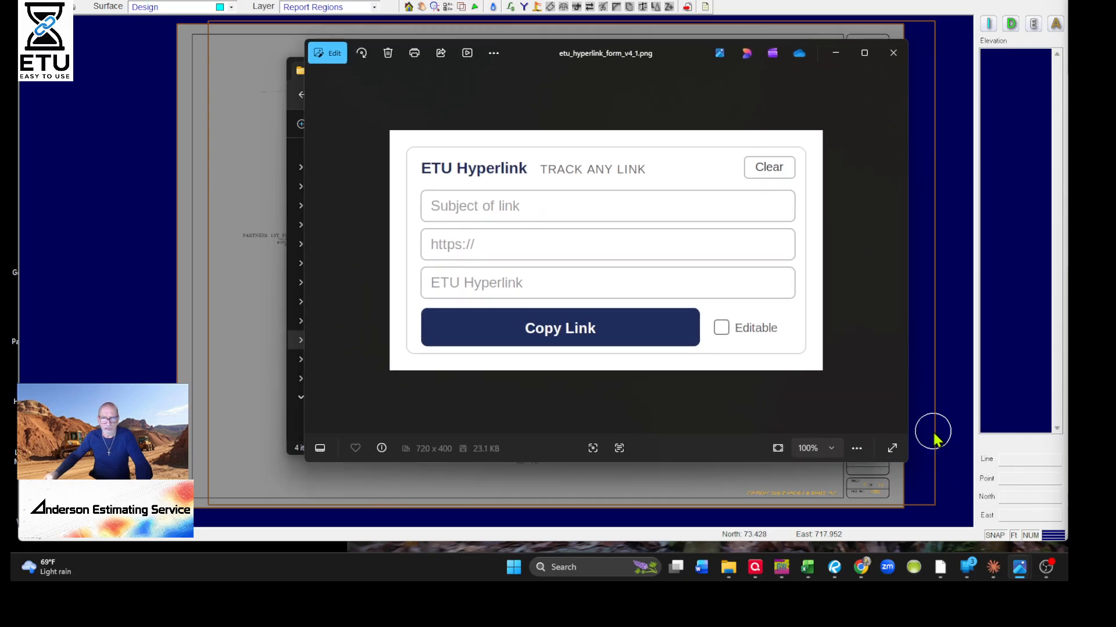
mouse_move(940, 573)
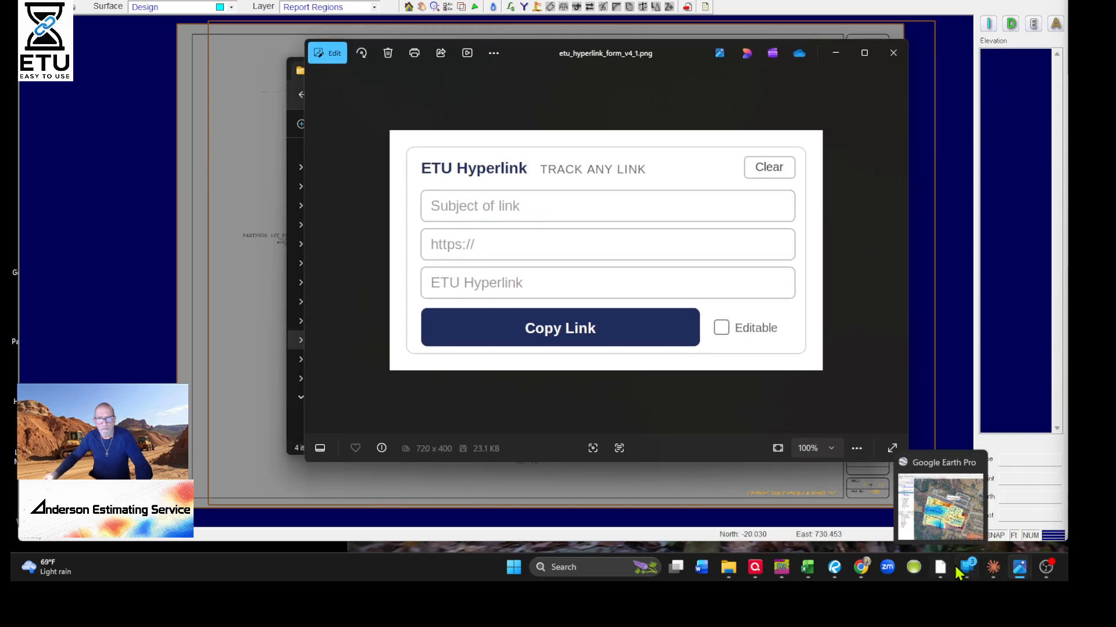
mouse_move(1007, 573)
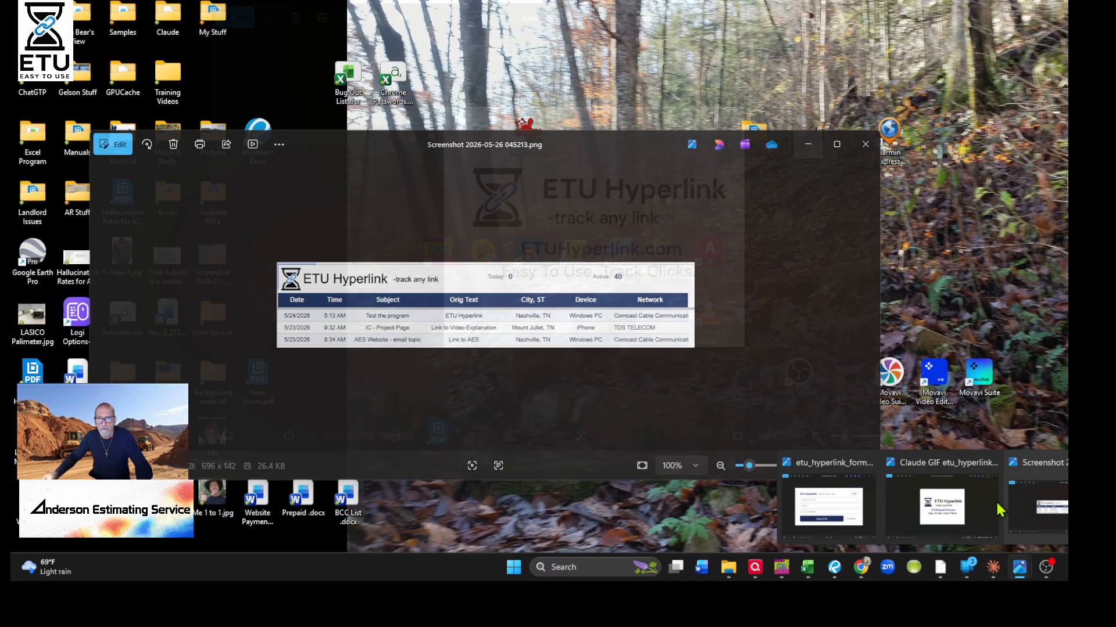
left_click(951, 498)
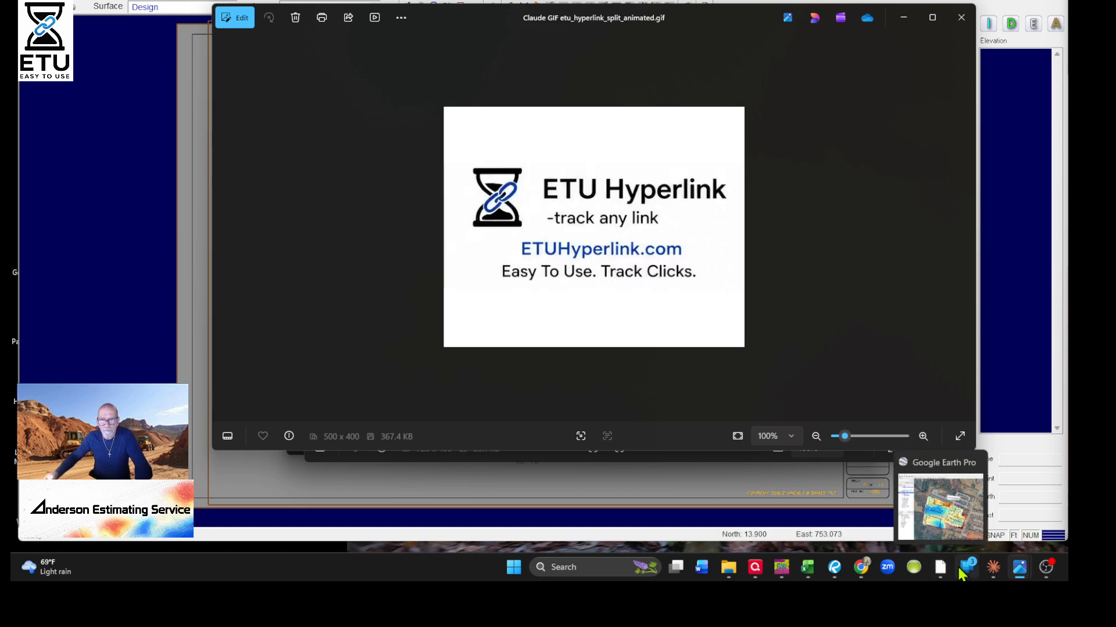
- View the ETU Hyperlink click-tracking table screenshot and the Skyline Elementary notification screenshot, then close both images
mouse_move(1018, 572)
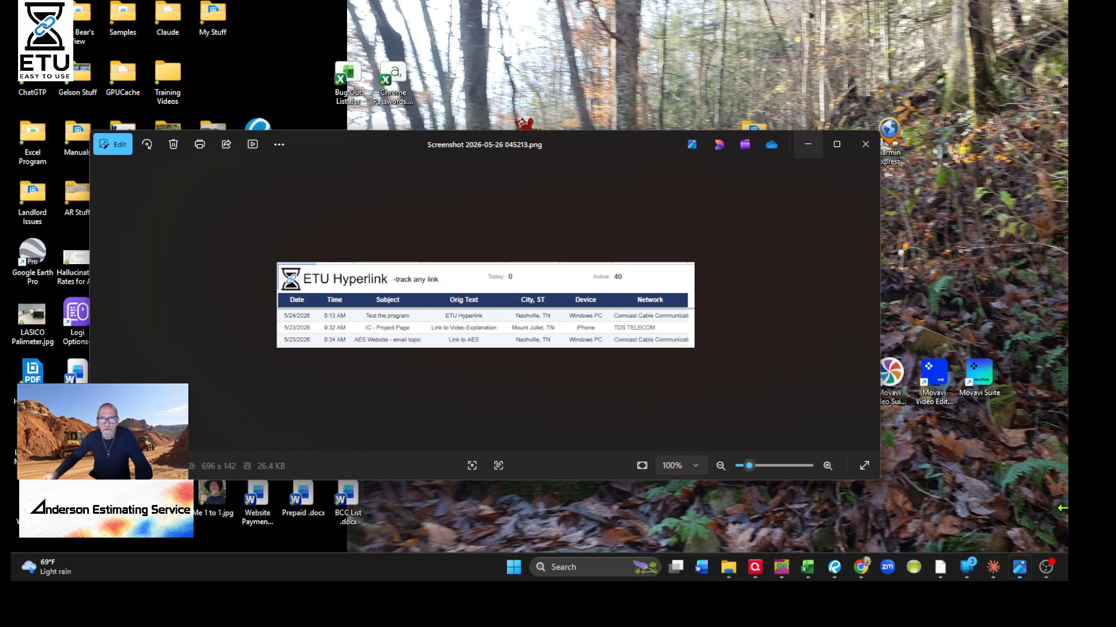
left_click(1035, 498)
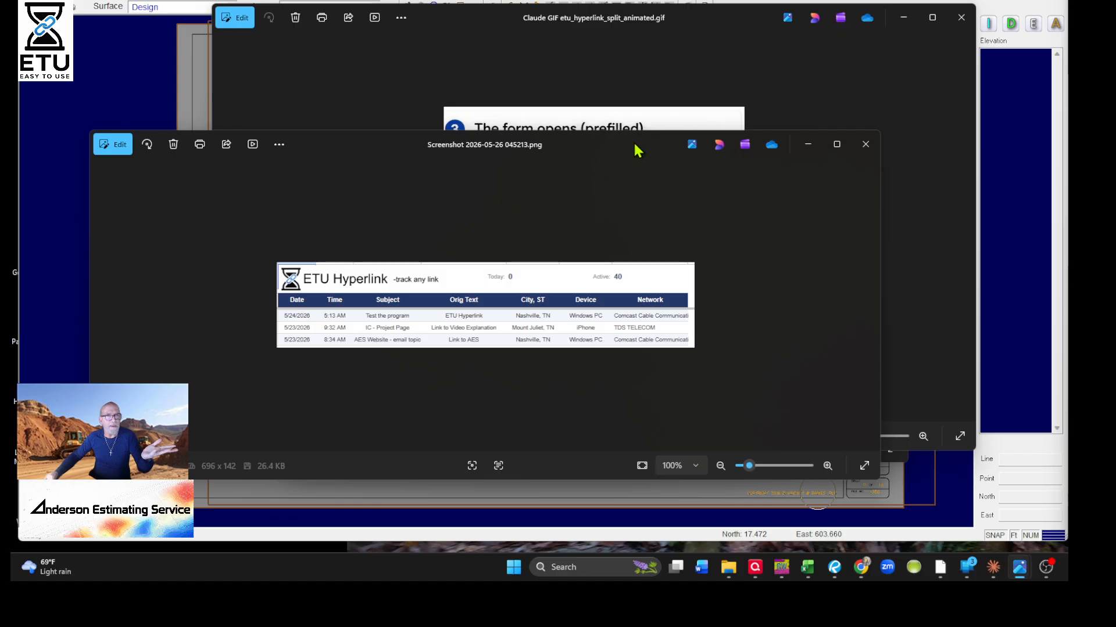
left_click_drag(635, 150, 741, 58)
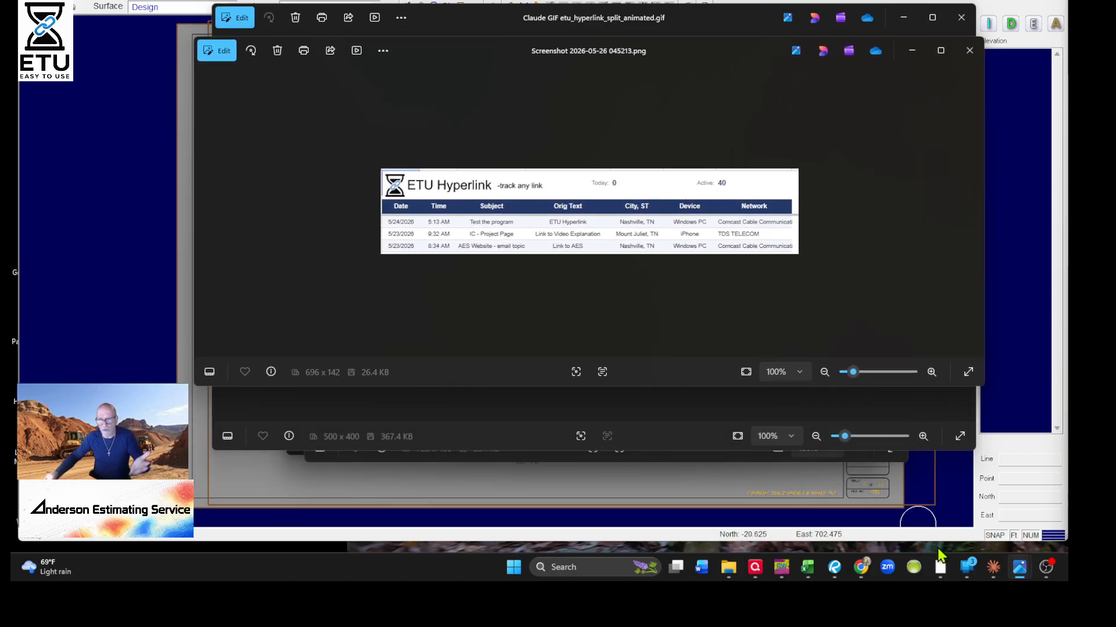
mouse_move(968, 575)
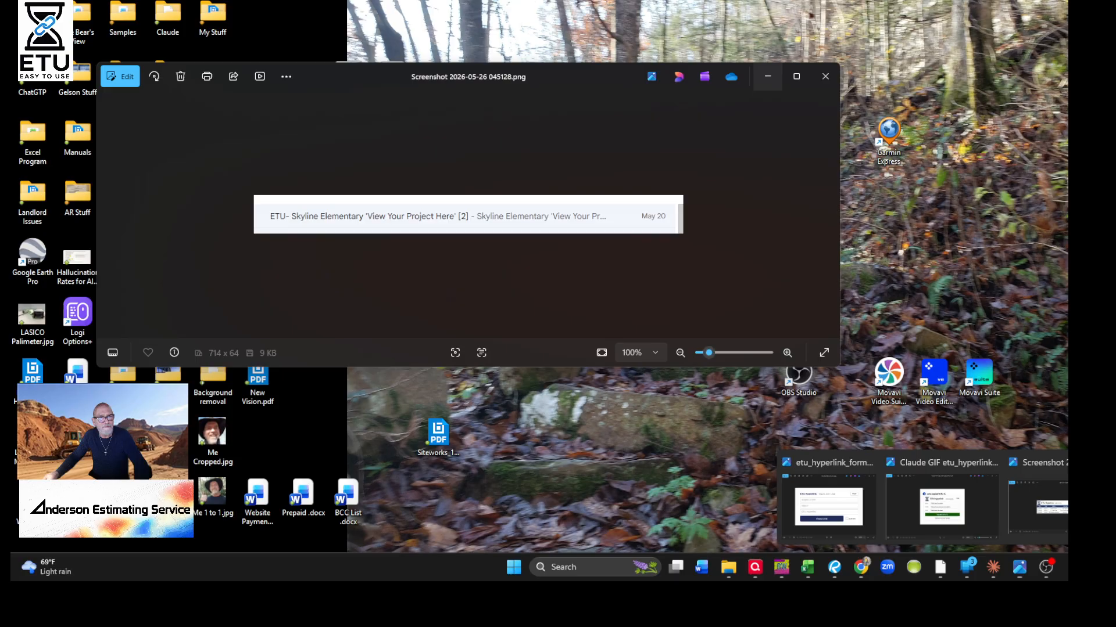
left_click(1040, 501)
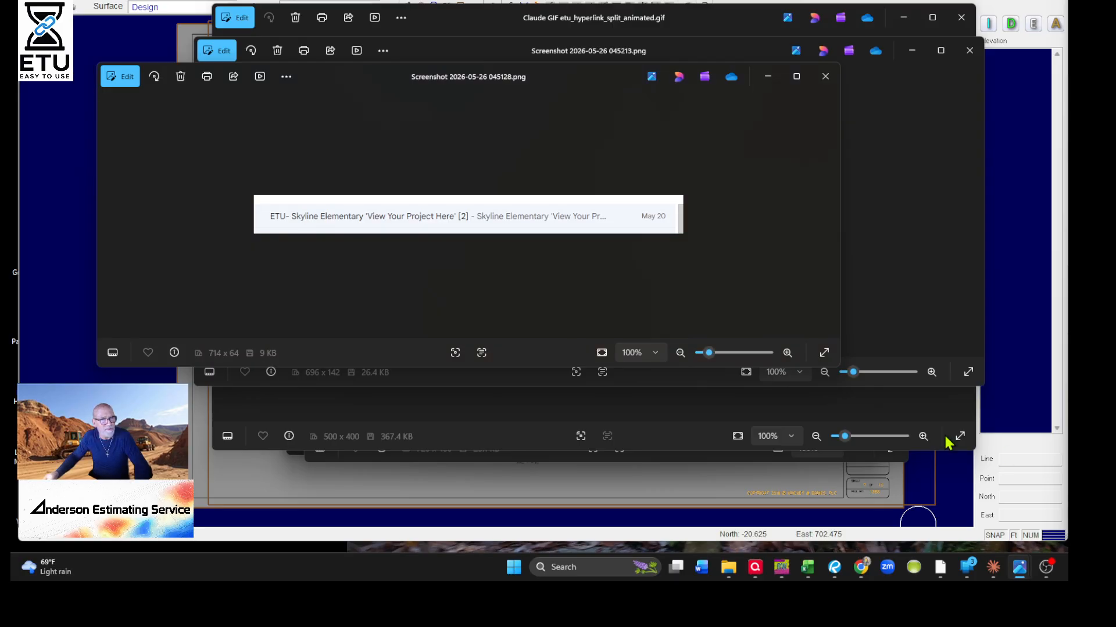
left_click_drag(373, 83, 497, 91)
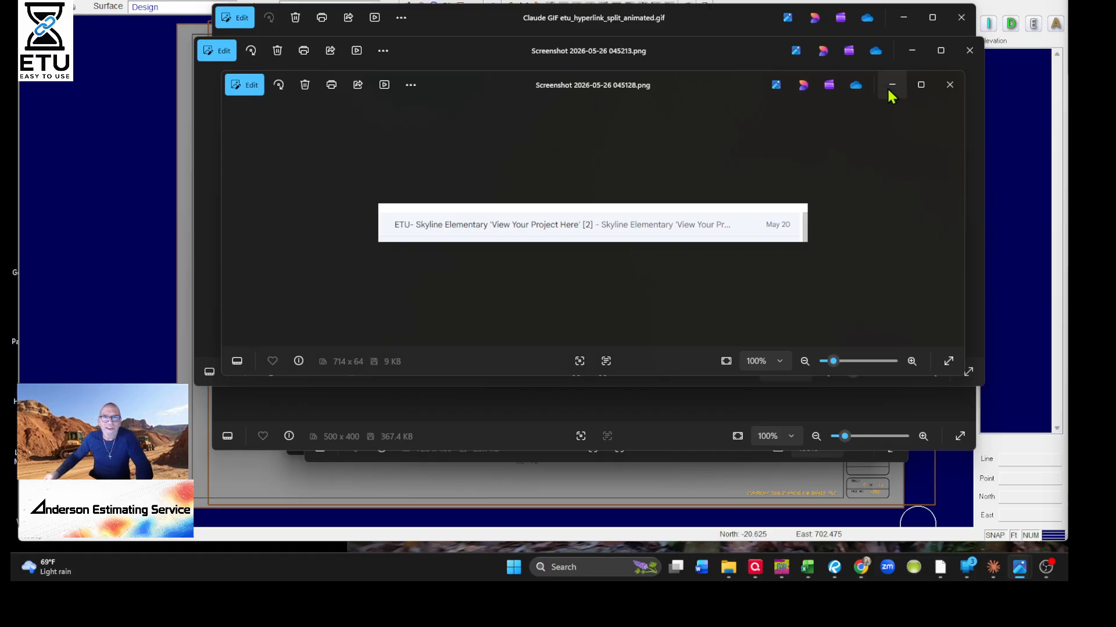
left_click(949, 85)
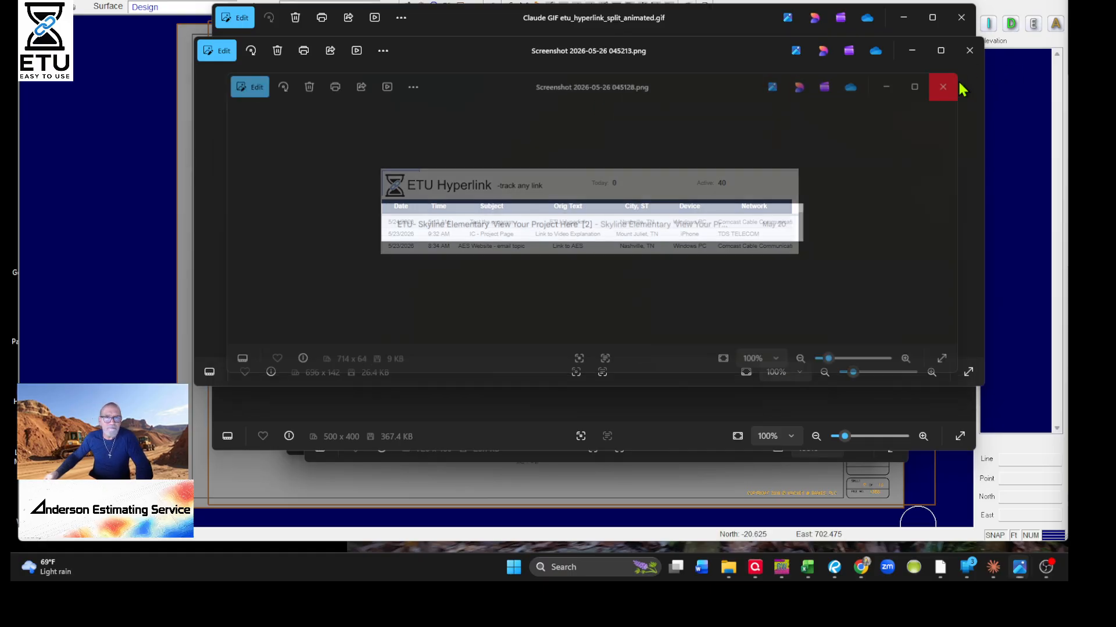
left_click(969, 51)
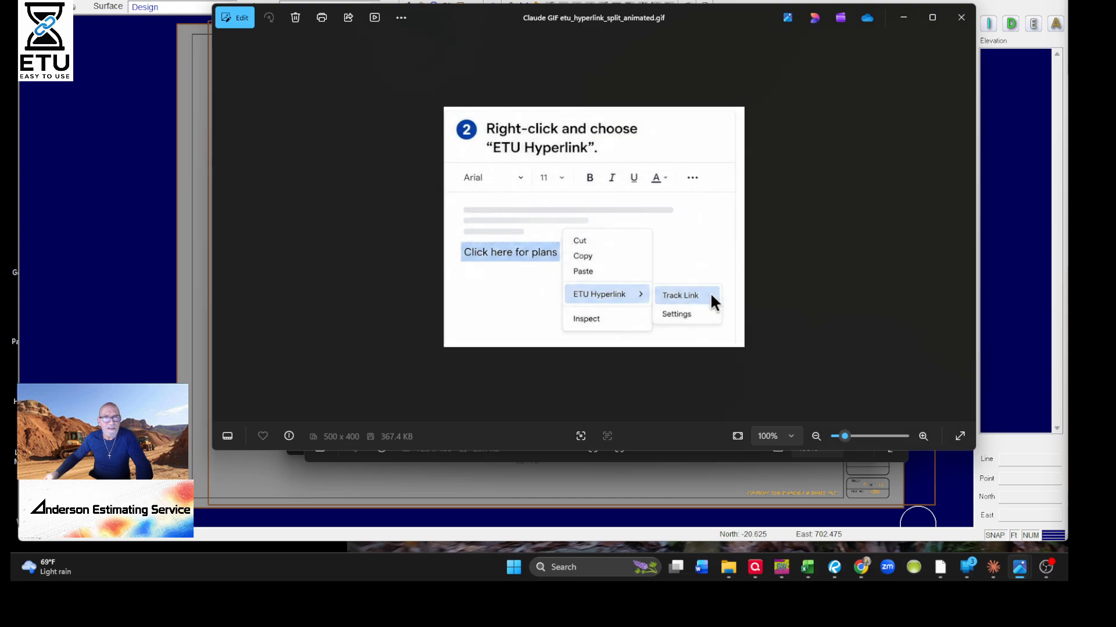
- Switch to Claude, check the progress of the Word report down to its latest message, and minimize the window
left_click(994, 568)
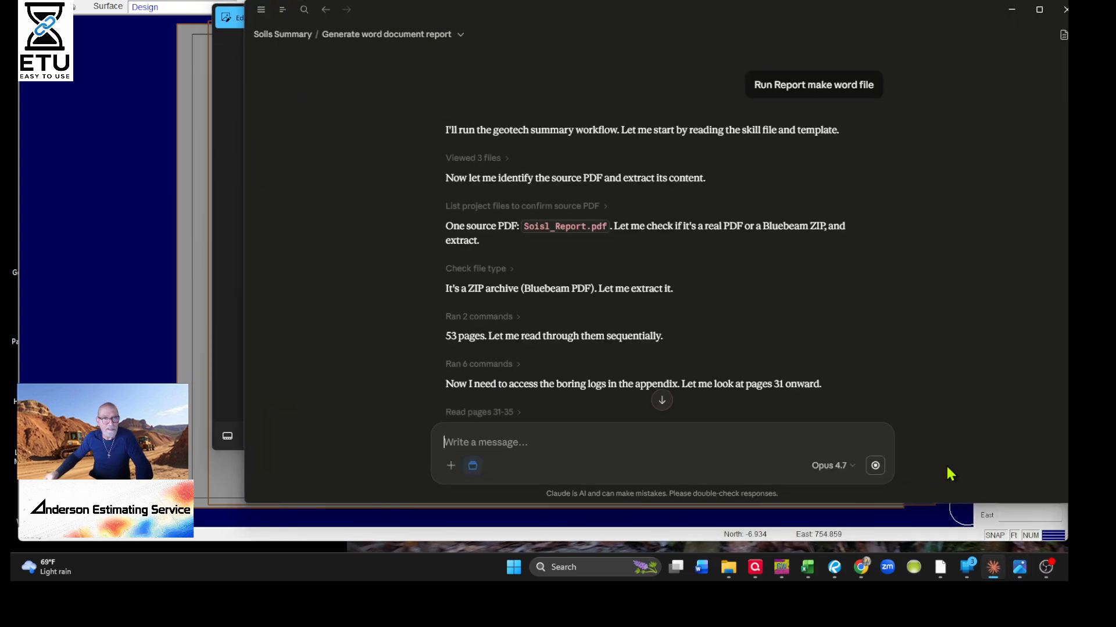
scroll(725, 319, "down", 15)
scroll(722, 311, "down", 2)
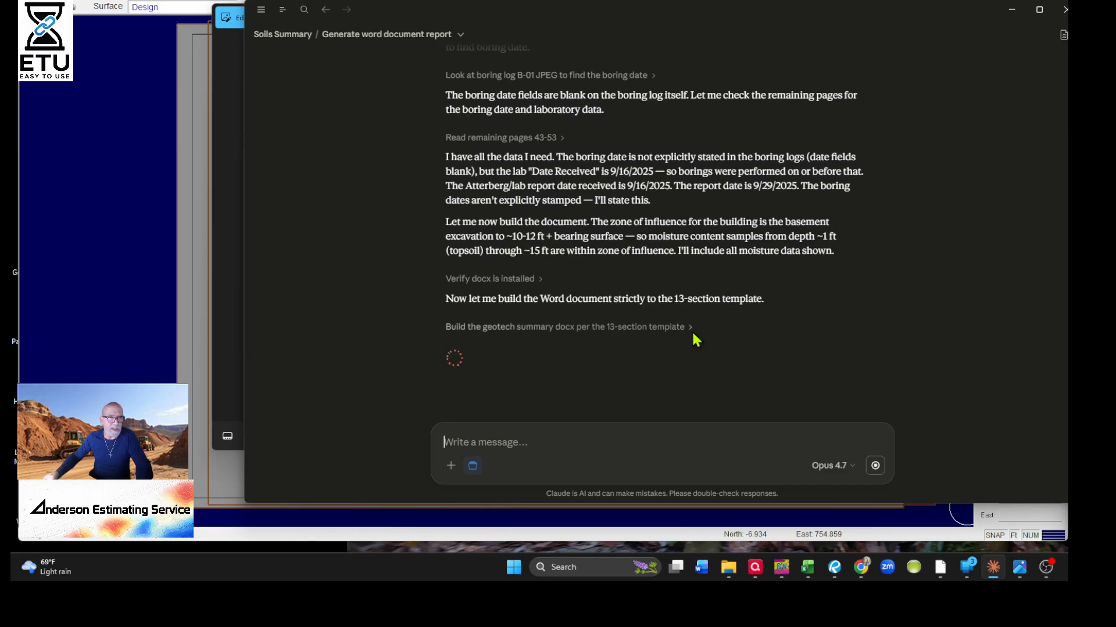
left_click(1011, 9)
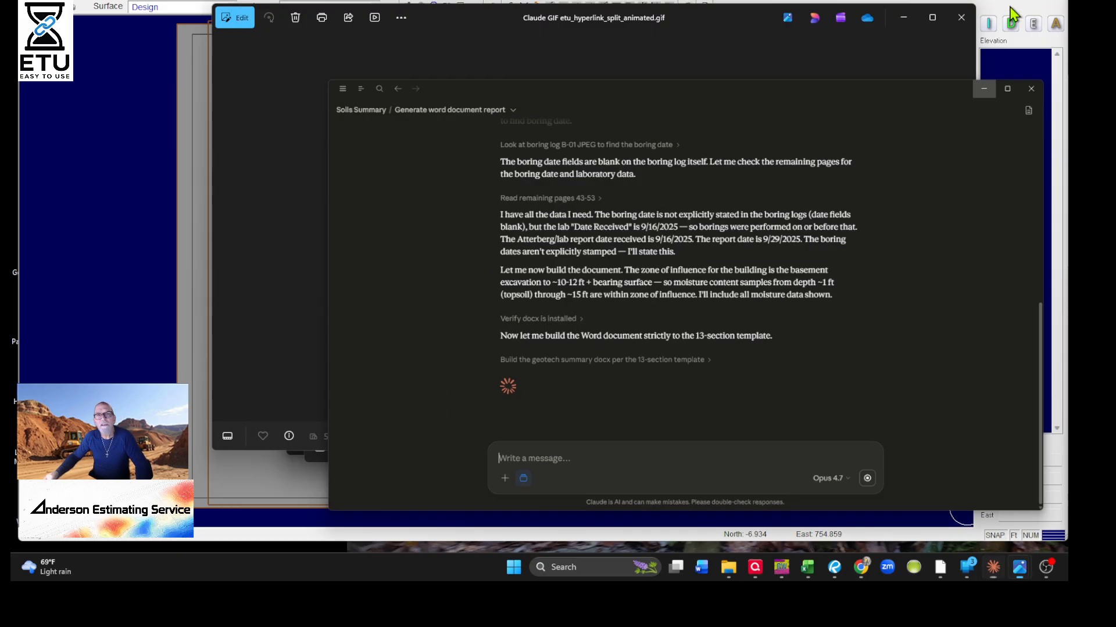
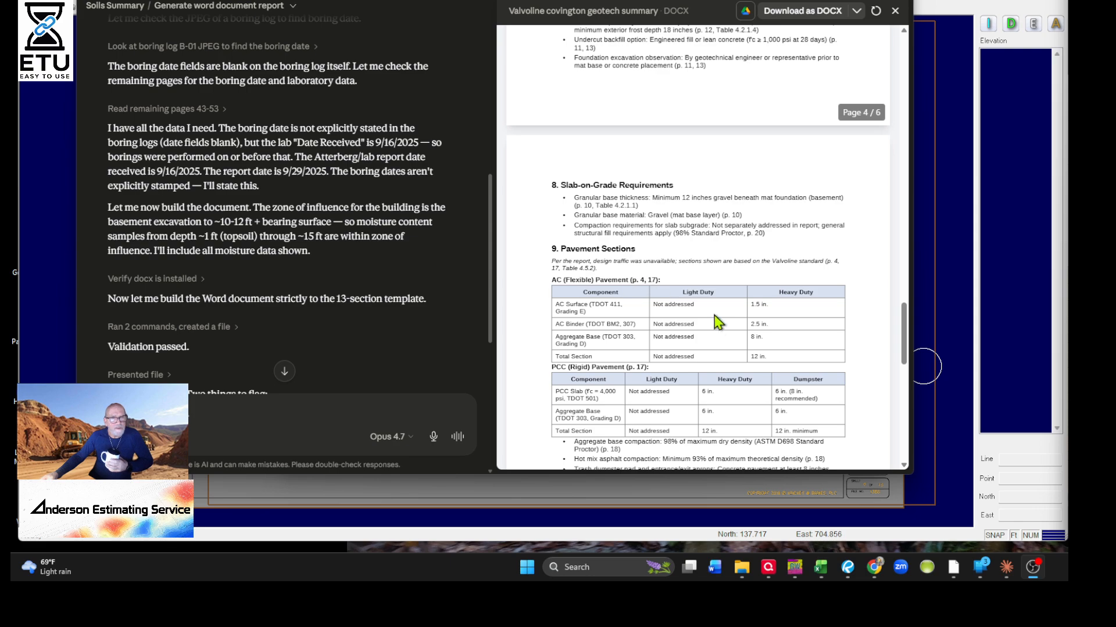
- Review the Valvoline Covington geotech summary's pavement sections, opening page with project information, and moisture content table
scroll(718, 321, "down", 3)
scroll(668, 278, "up", 15)
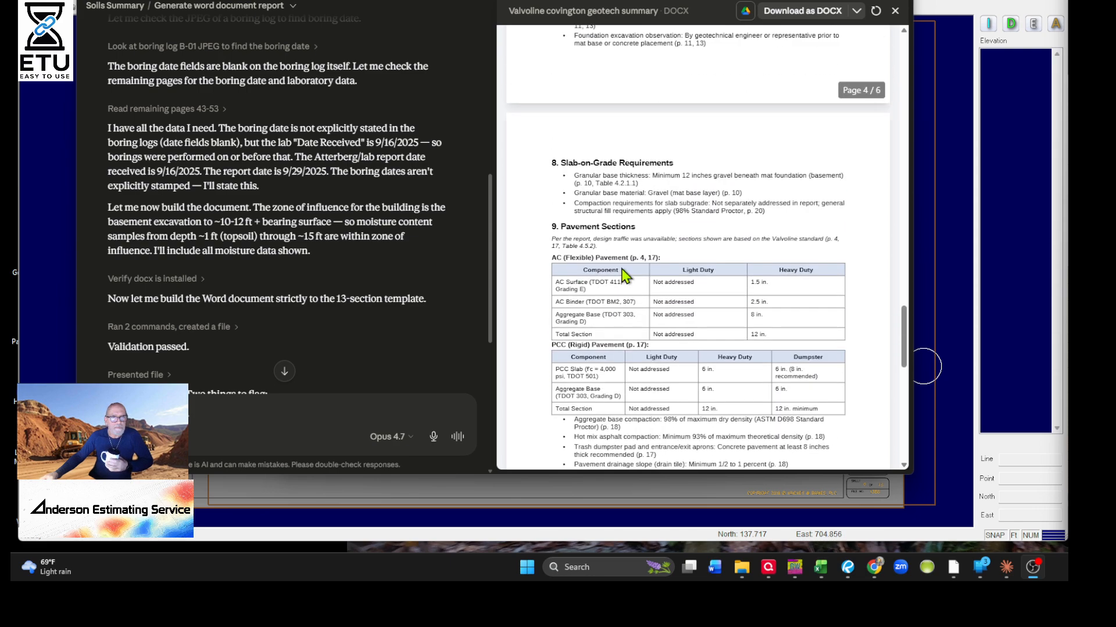
scroll(674, 278, "up", 15)
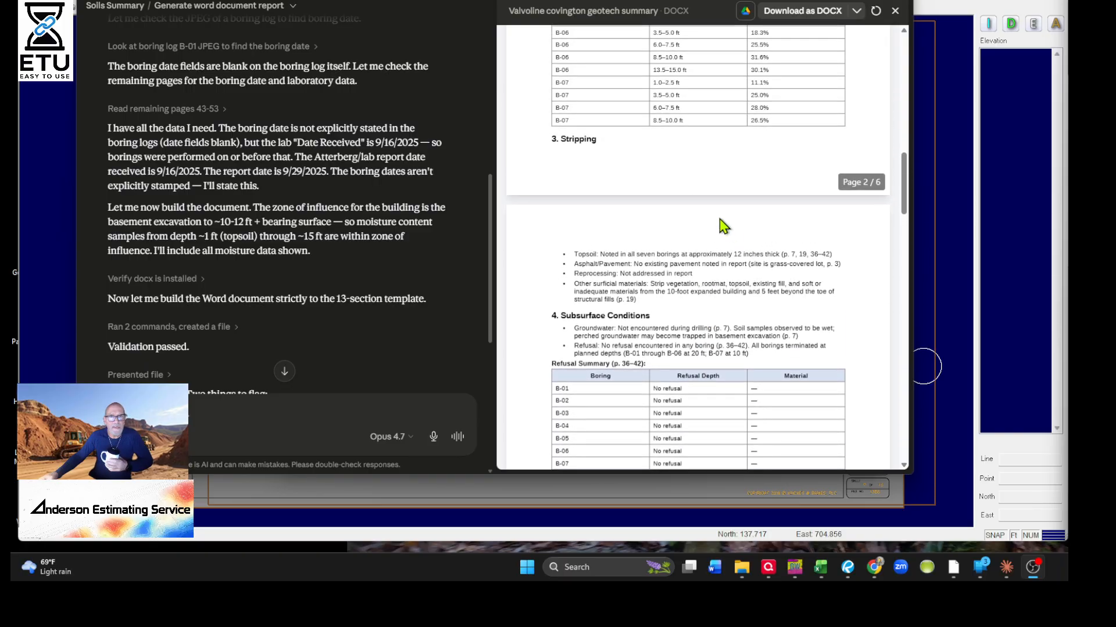
scroll(714, 244, "up", 15)
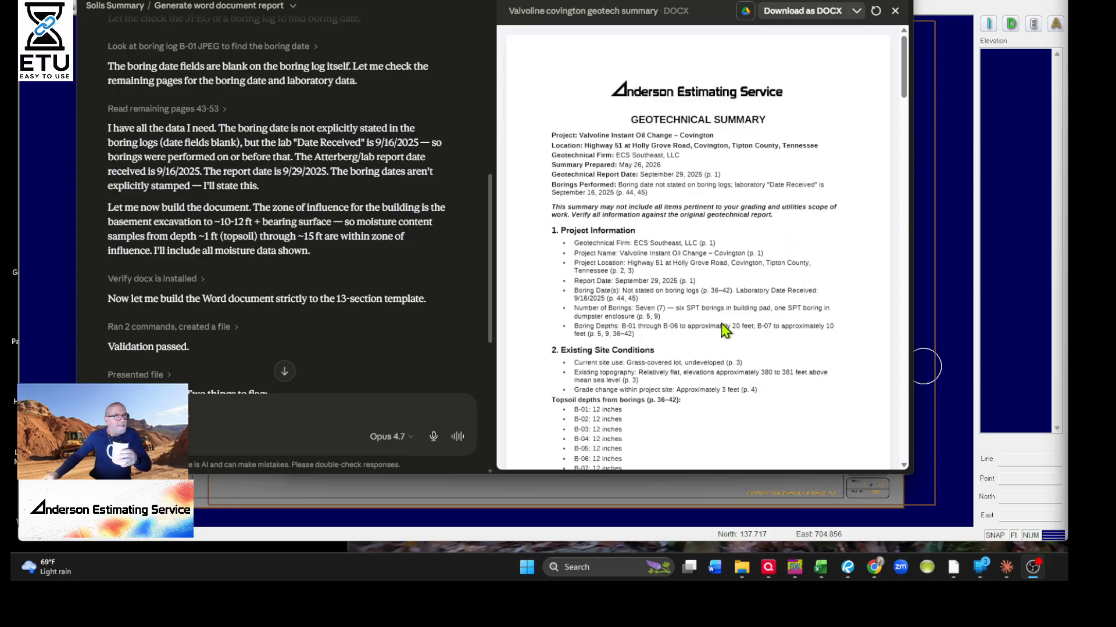
scroll(721, 324, "down", 12)
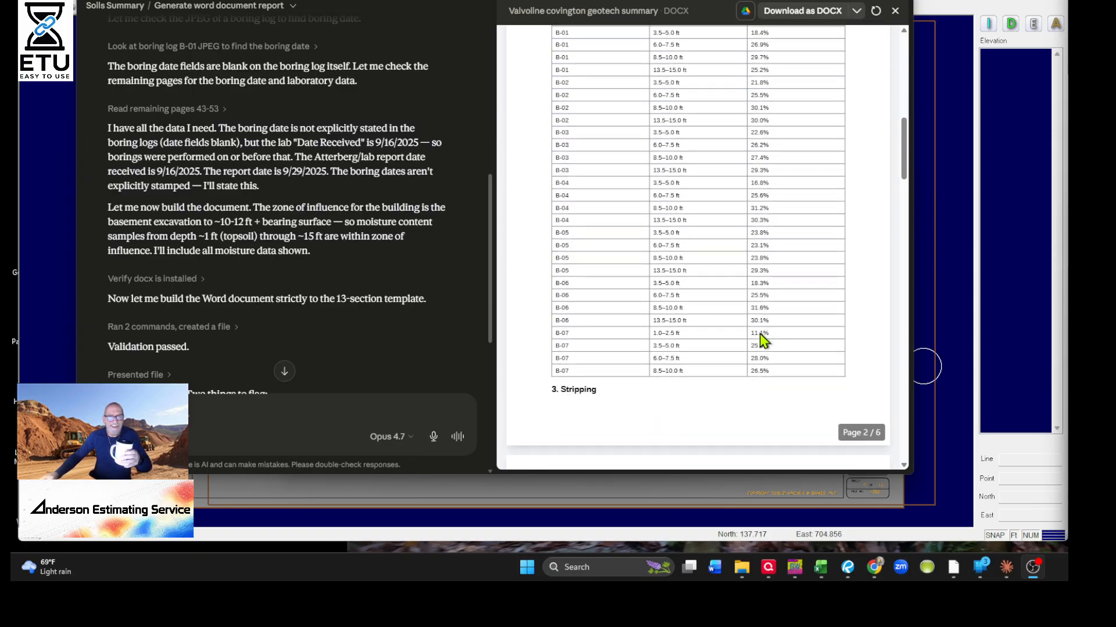
scroll(764, 345, "down", 4)
scroll(722, 306, "up", 6)
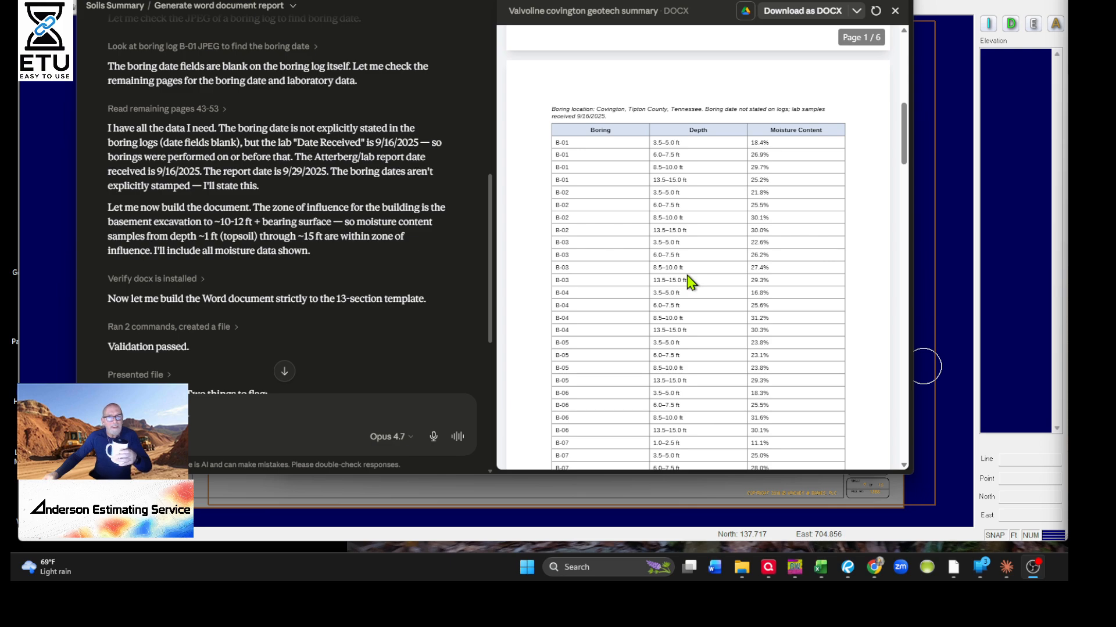
scroll(690, 283, "down", 1)
scroll(697, 296, "down", 1)
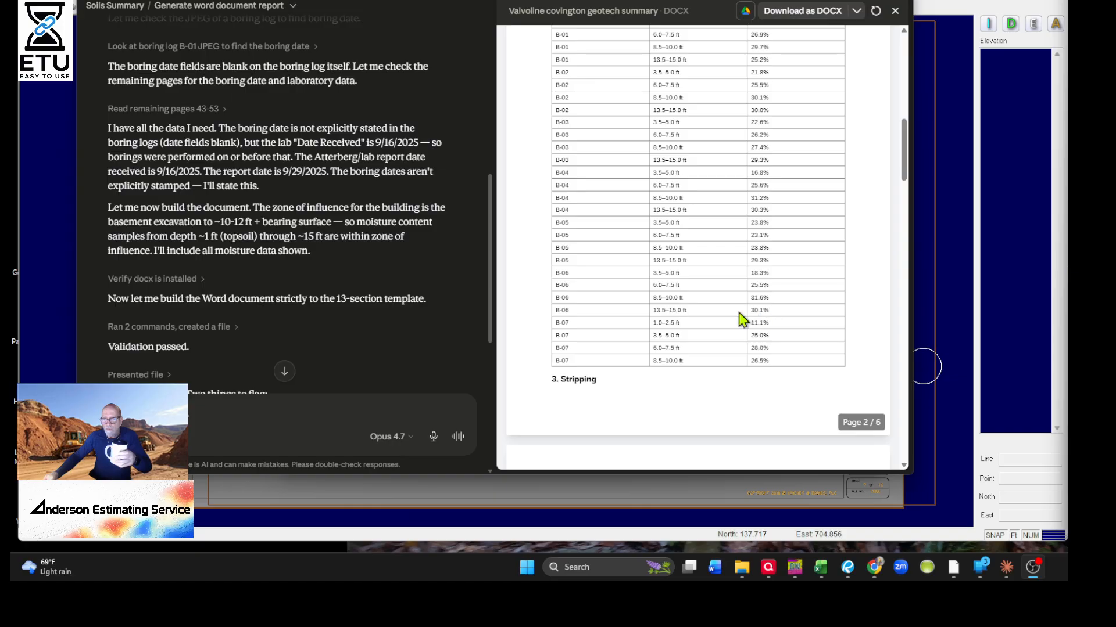
- Read through the geotech summary from the Stripping section through subsurface conditions, laboratory testing and earthwork to Pavement Sections
scroll(705, 290, "down", 5)
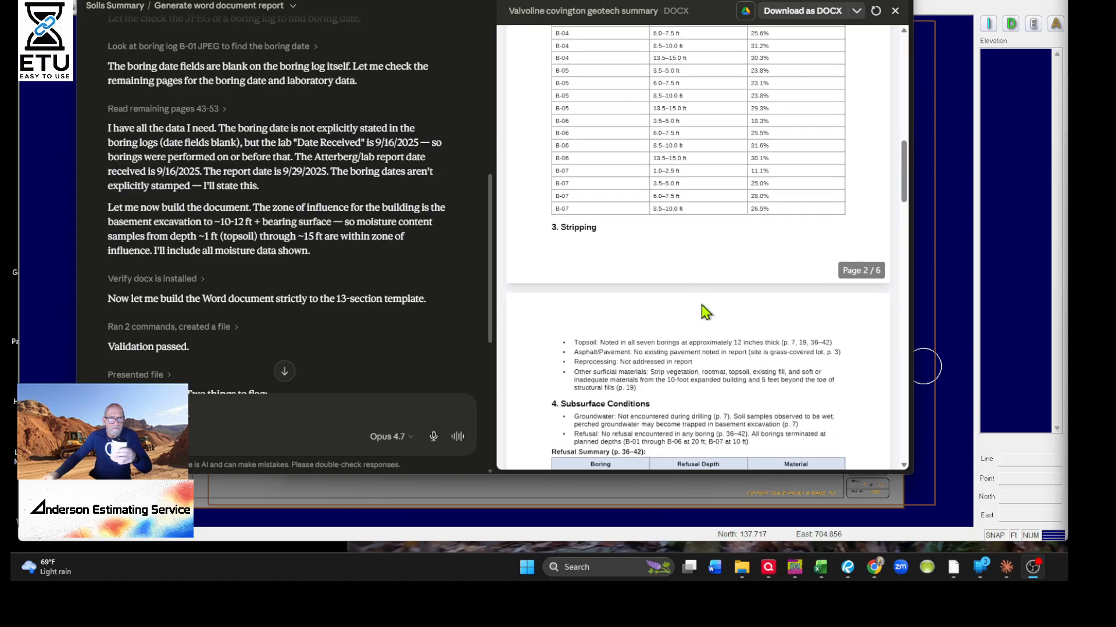
scroll(705, 314, "down", 2)
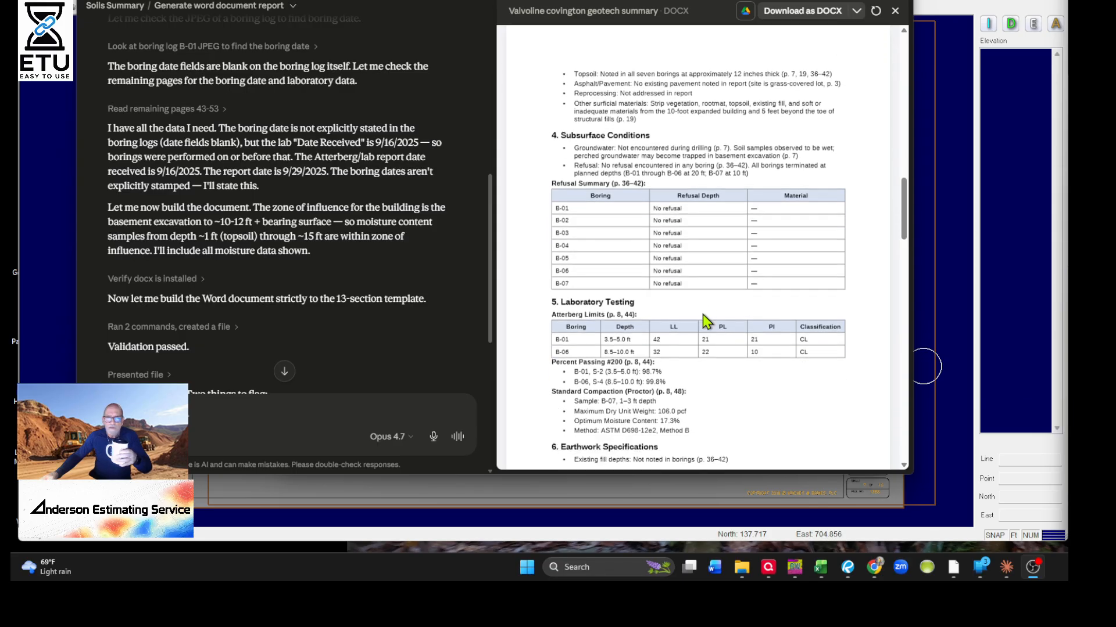
scroll(702, 315, "down", 2)
scroll(707, 323, "down", 3)
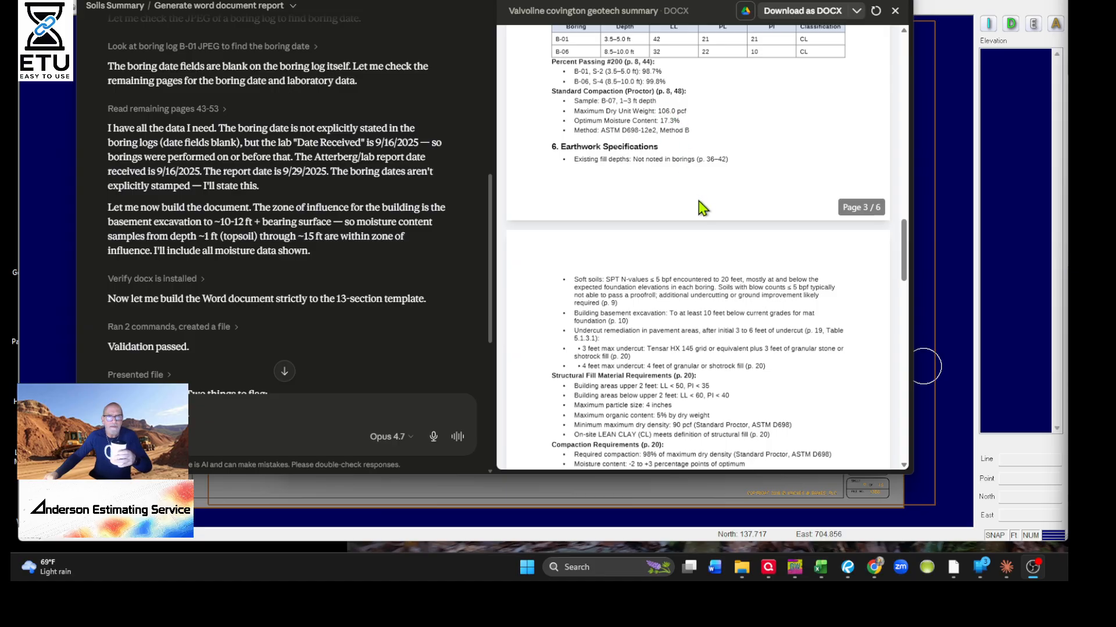
scroll(703, 208, "down", 10)
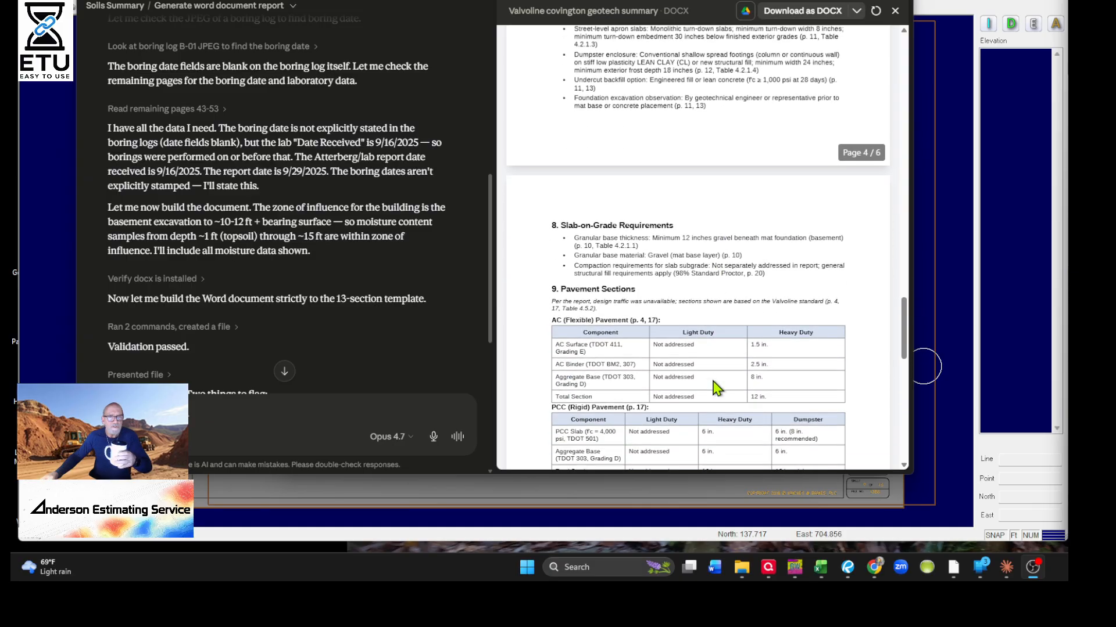
- Review the geotech summary from the pavement sections back through earthwork, laboratory testing and subsurface conditions to the title page
scroll(716, 388, "down", 5)
scroll(706, 308, "up", 14)
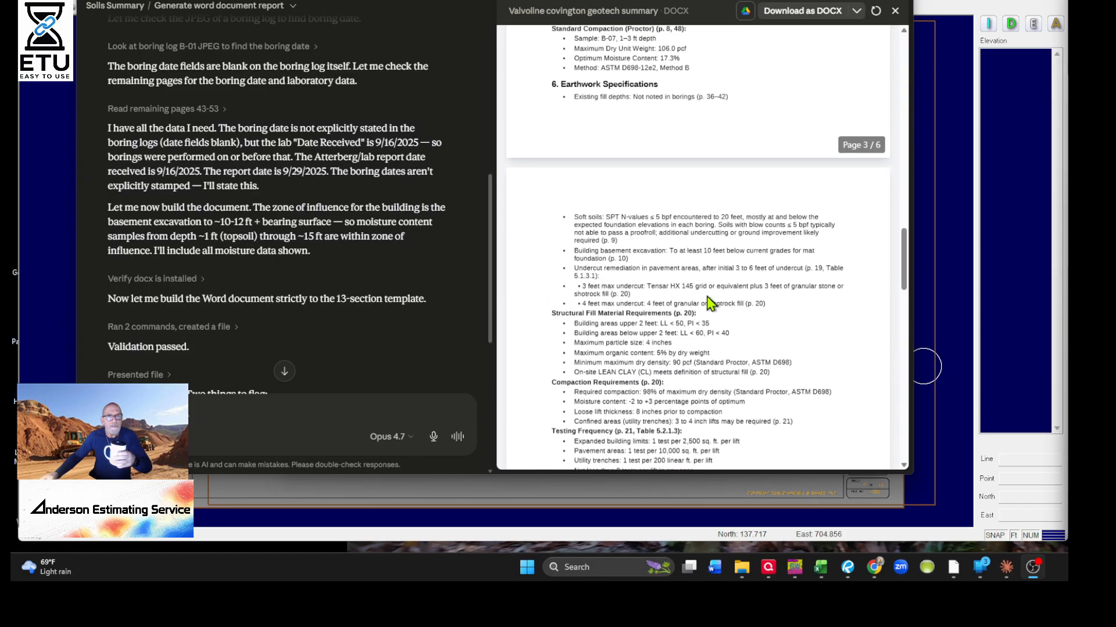
scroll(709, 301, "up", 5)
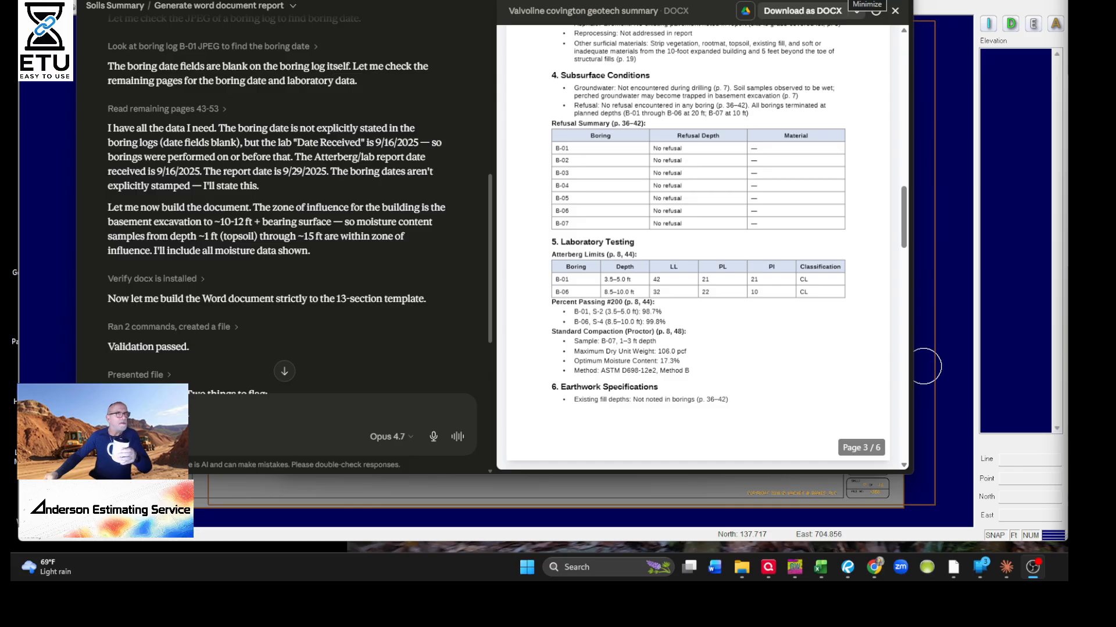
scroll(674, 261, "up", 20)
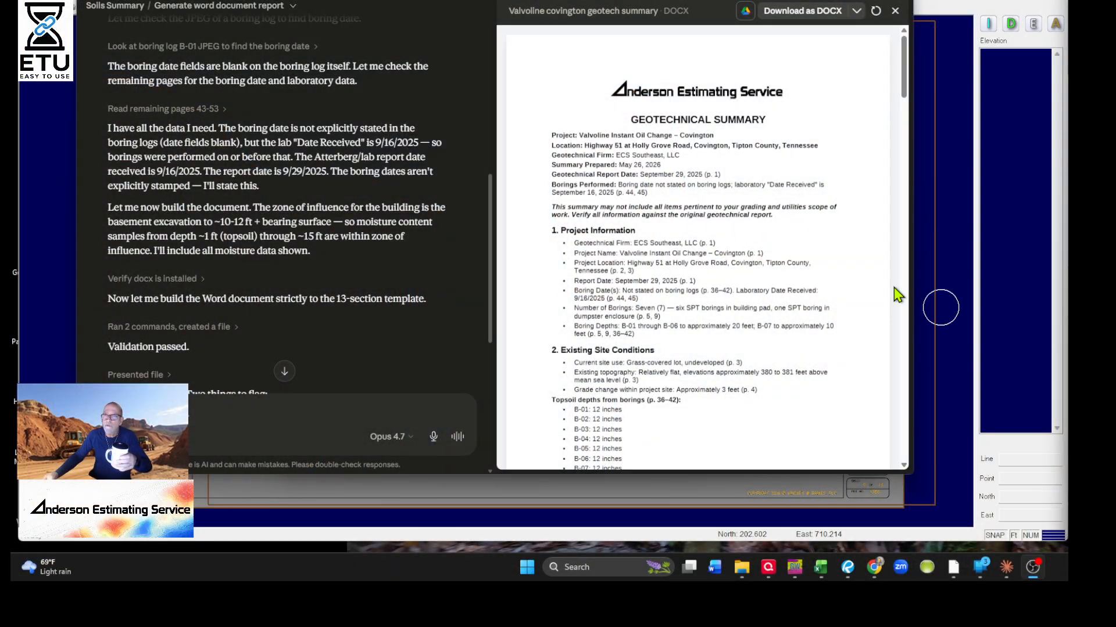
- View the Soils Summary project page, then reopen its Generate word document report chat and the Valvoline Covington geotech summary preview
left_click(108, 10)
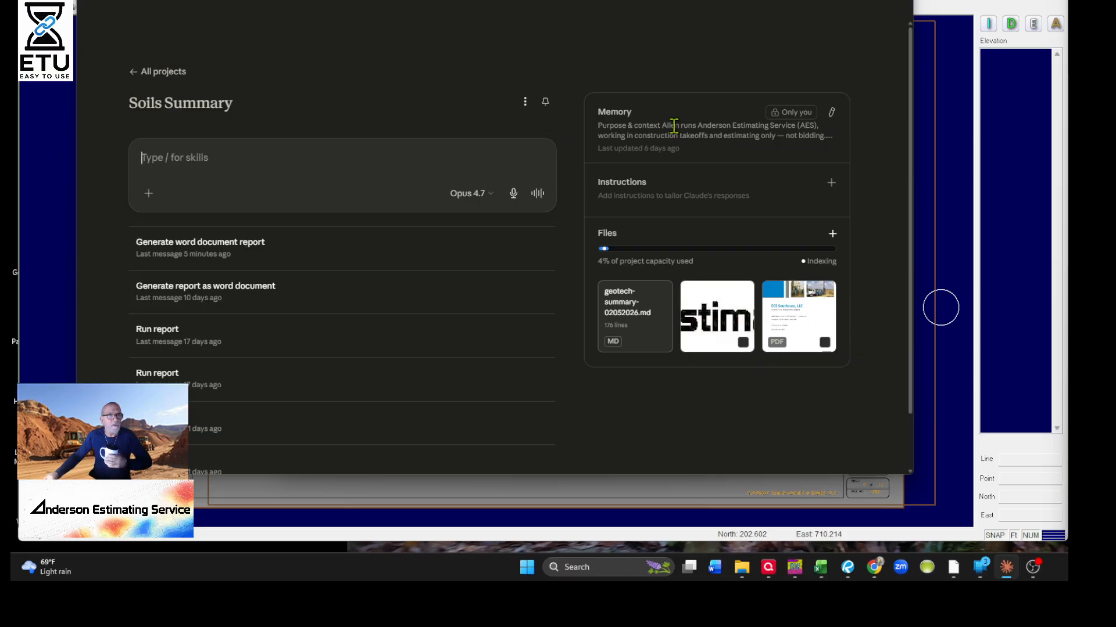
left_click(953, 54)
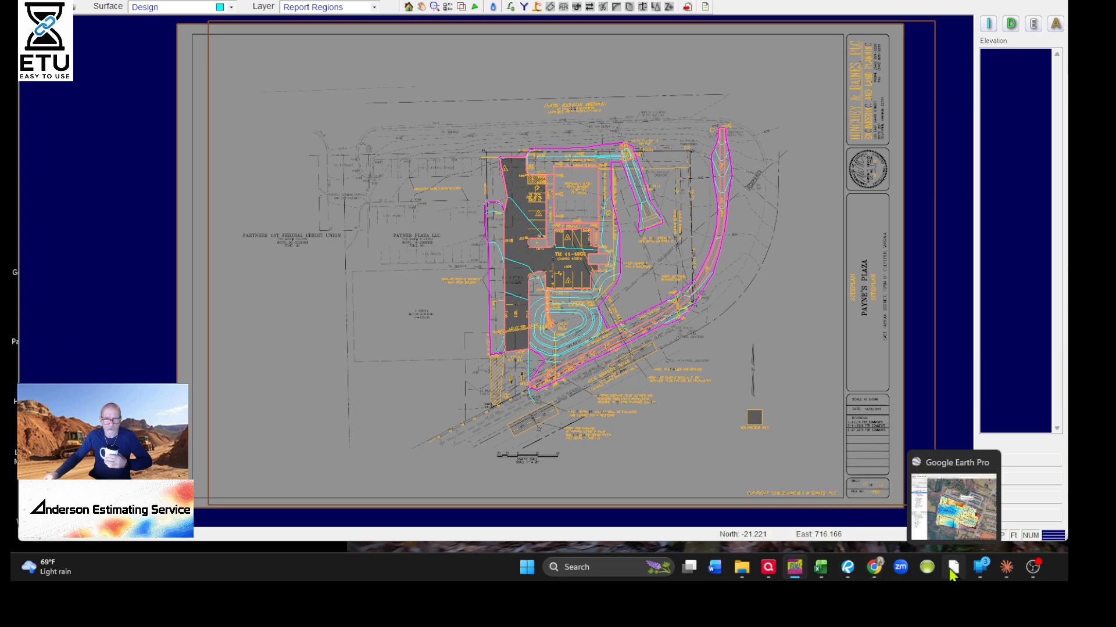
left_click(1008, 568)
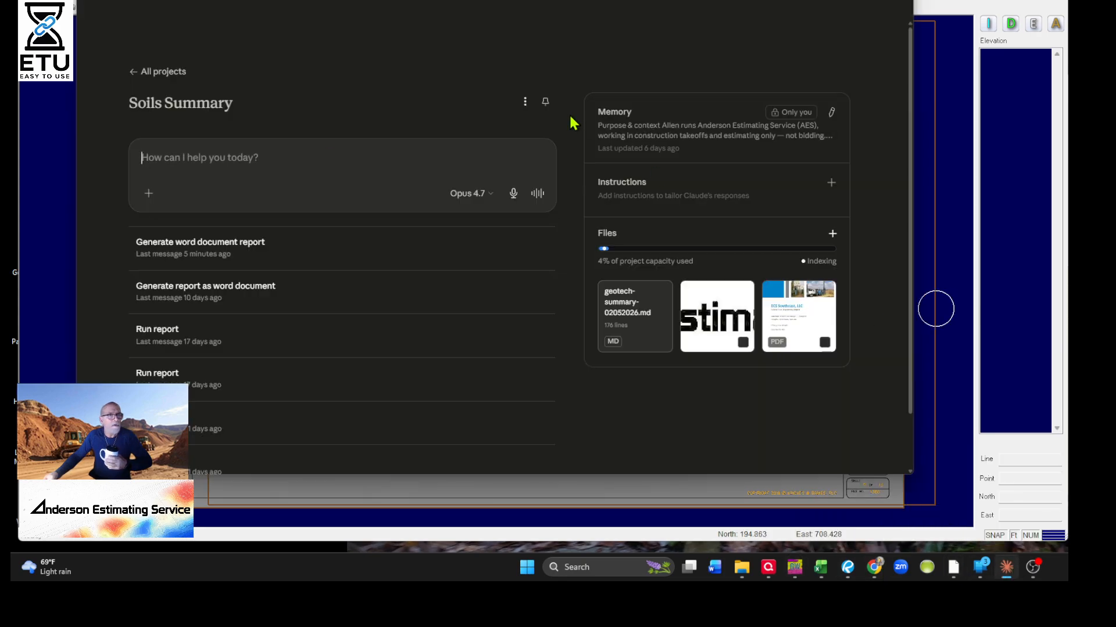
left_click(189, 256)
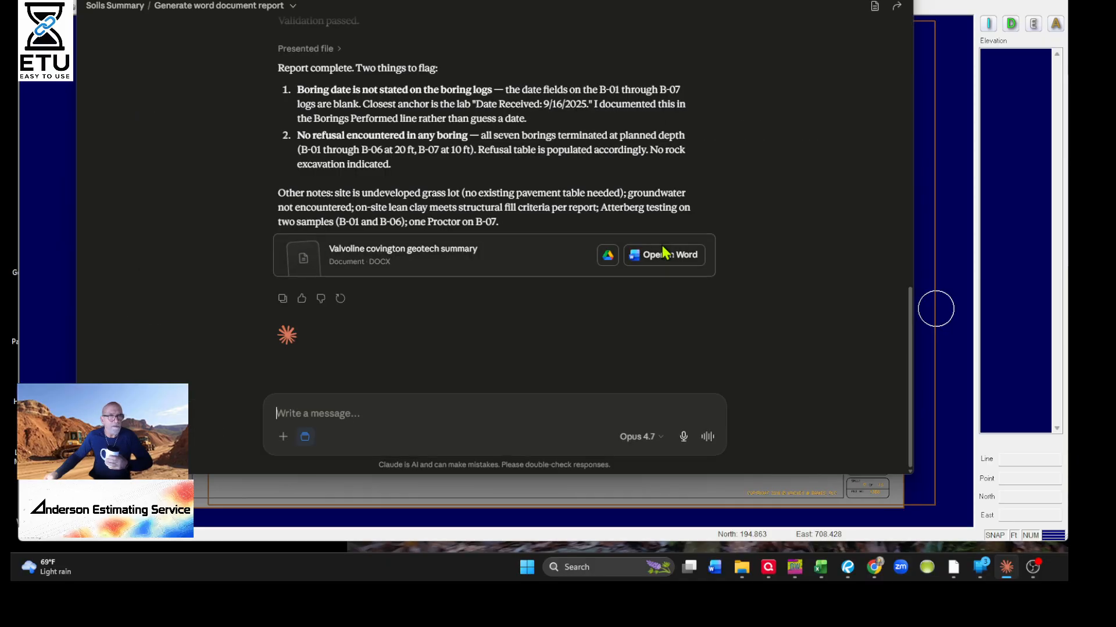
left_click(376, 262)
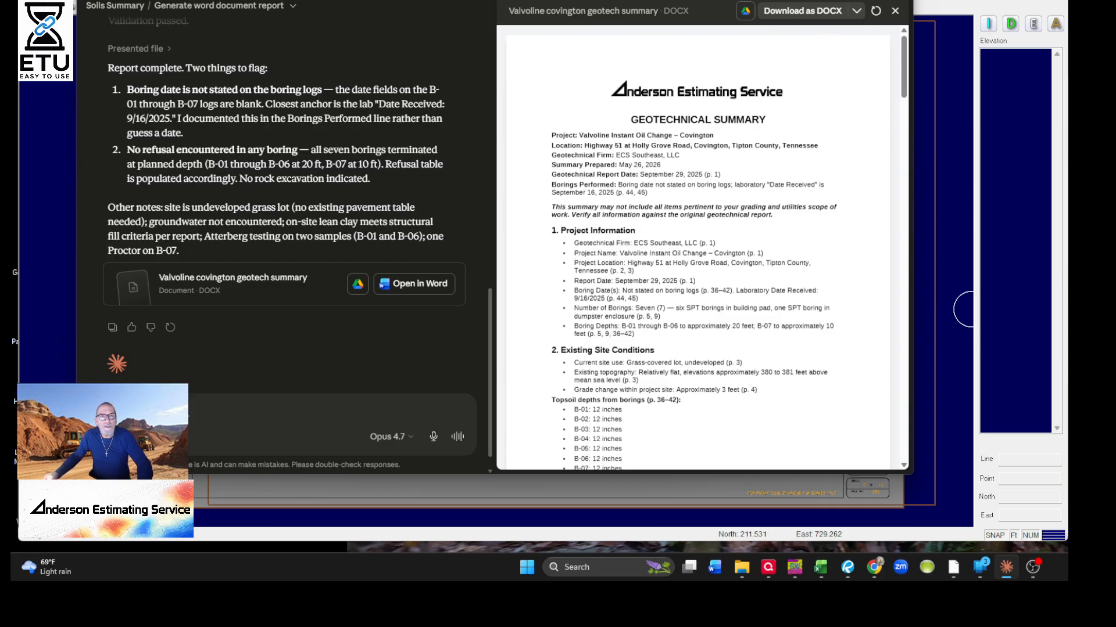
- Switch to the earthwork takeoff program and examine the Payne's Plaza site plan, including the parking area, pond and utility lines
key("alt+Tab")
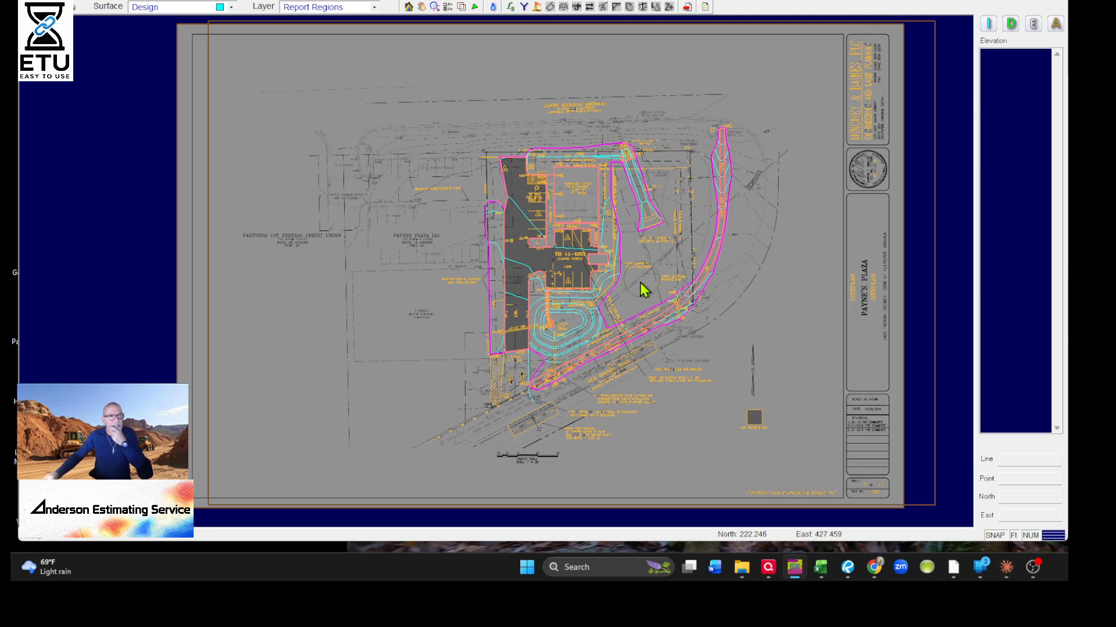
scroll(562, 258, "up", 2)
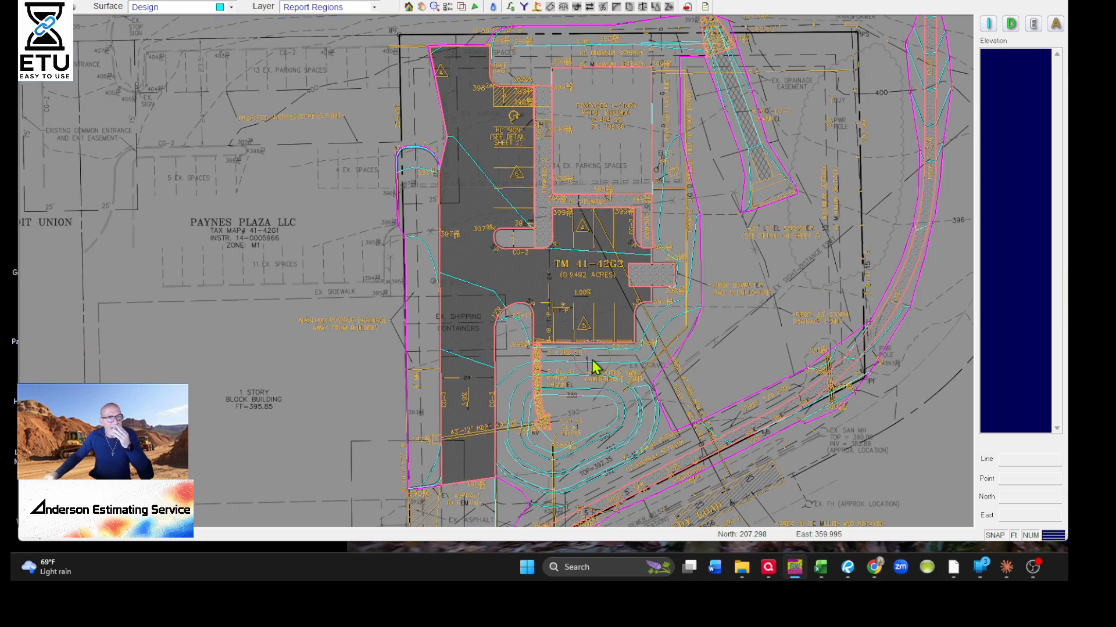
left_click_drag(631, 330, 679, 267)
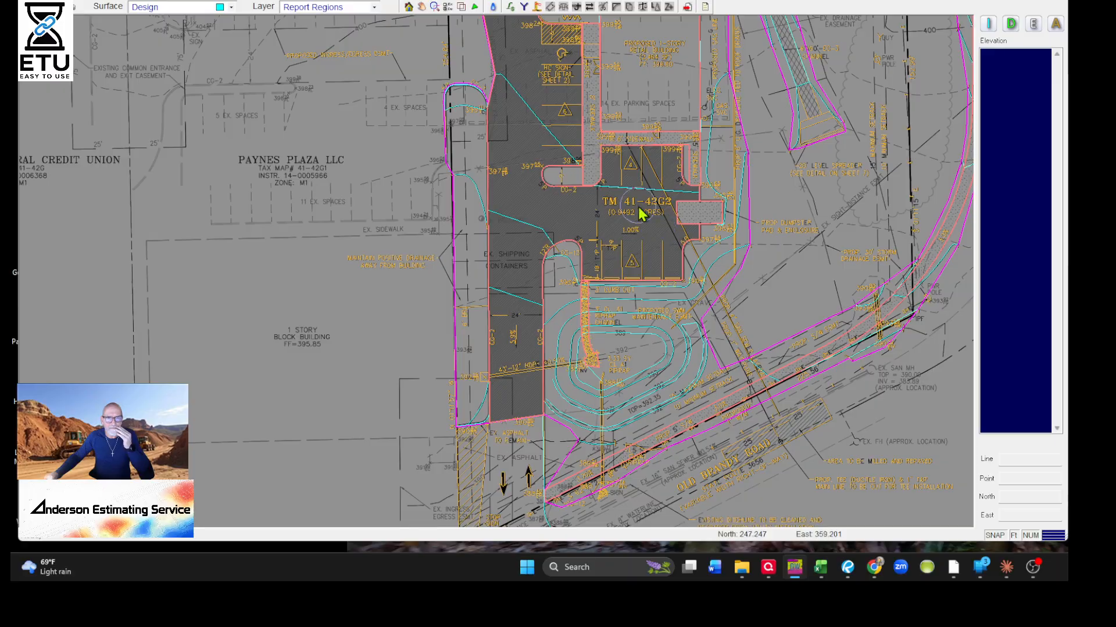
left_click_drag(583, 305, 593, 326)
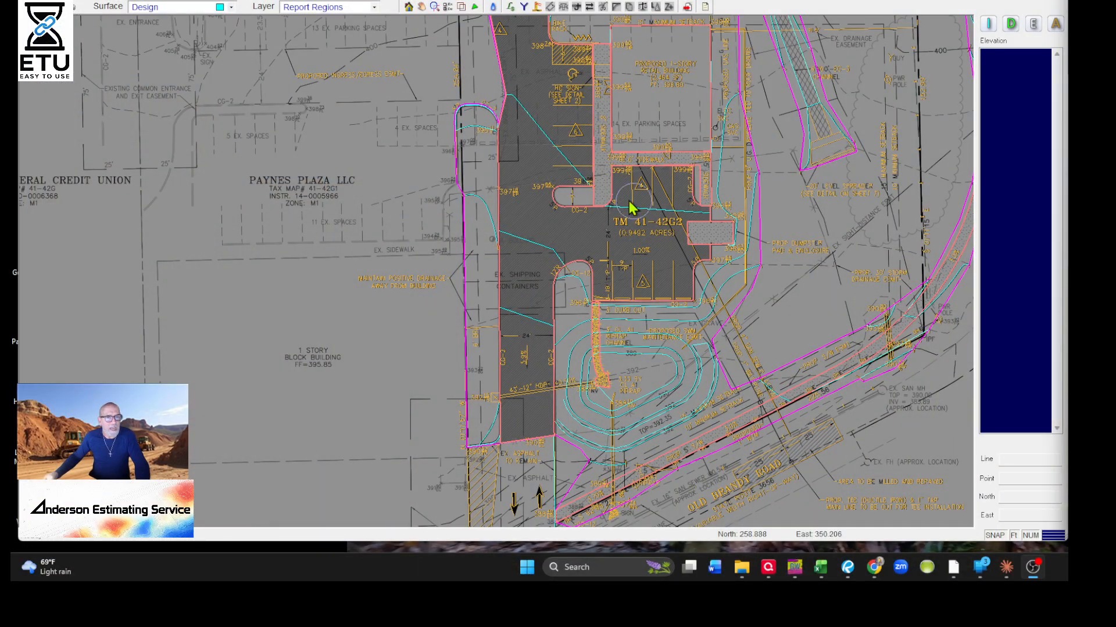
scroll(632, 209, "down", 2)
scroll(602, 287, "up", 2)
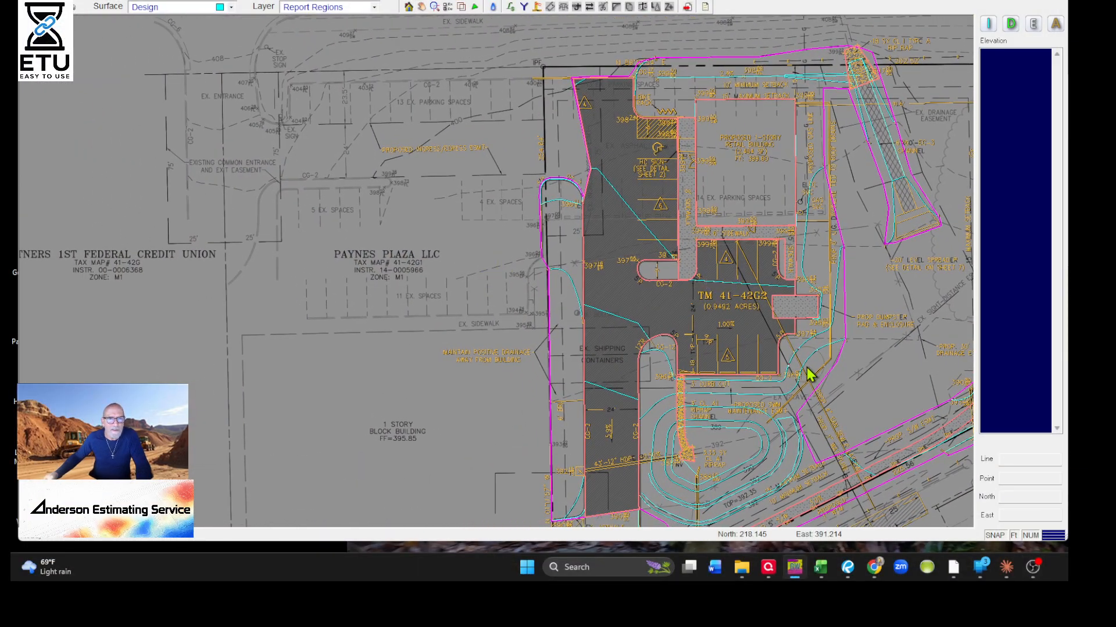
left_click_drag(810, 376, 578, 319)
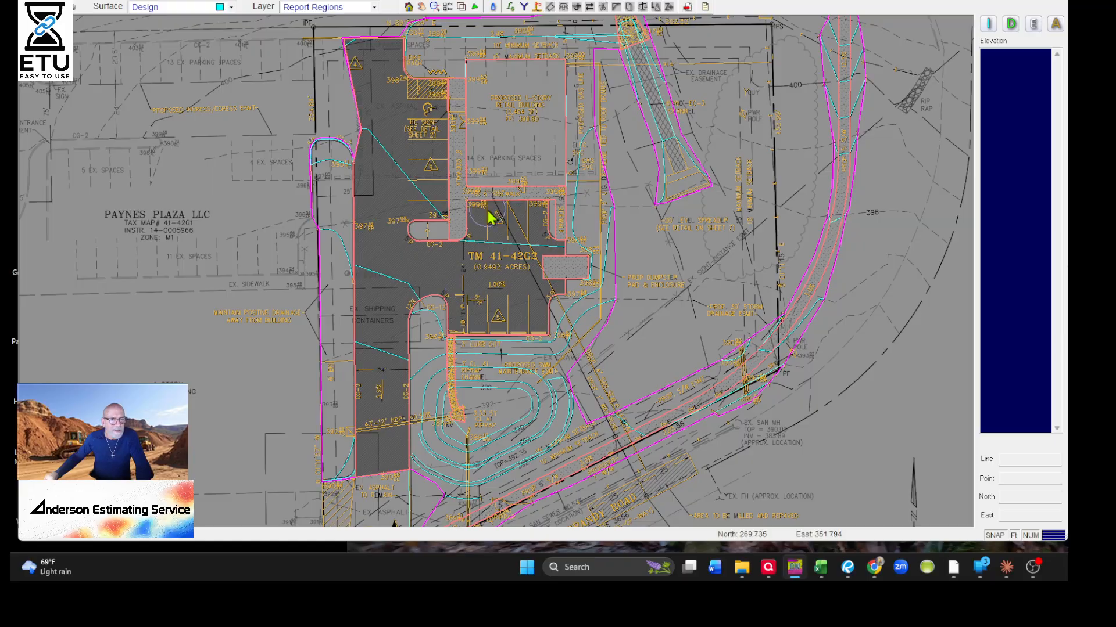
left_click_drag(682, 180, 712, 203)
left_click_drag(666, 332, 441, 273)
scroll(566, 300, "down", 3)
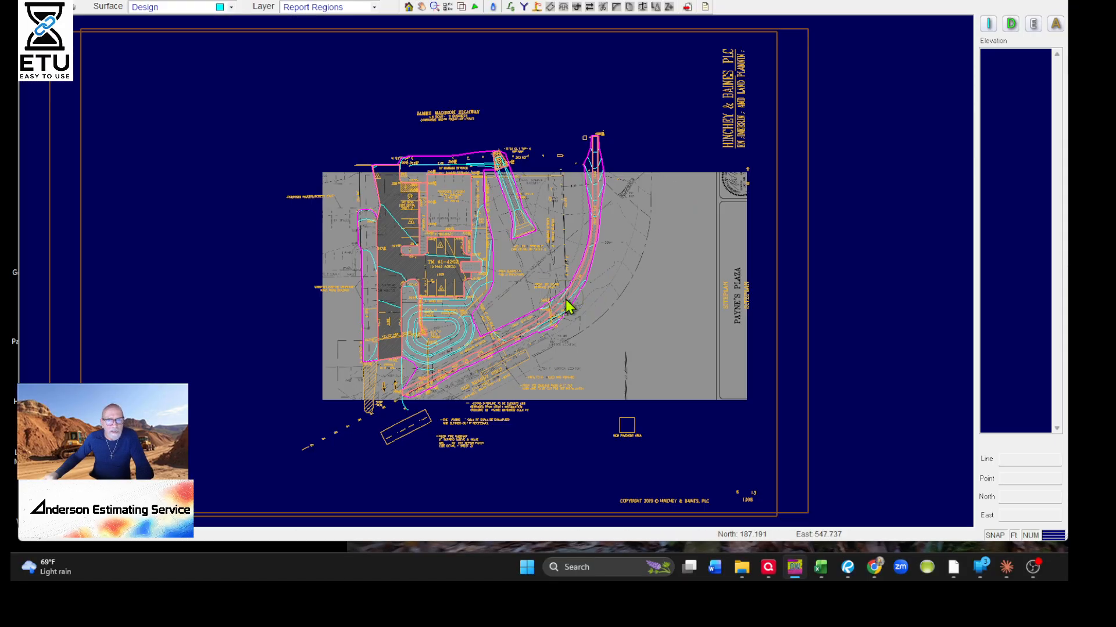
scroll(660, 400, "up", 3)
scroll(927, 332, "down", 3)
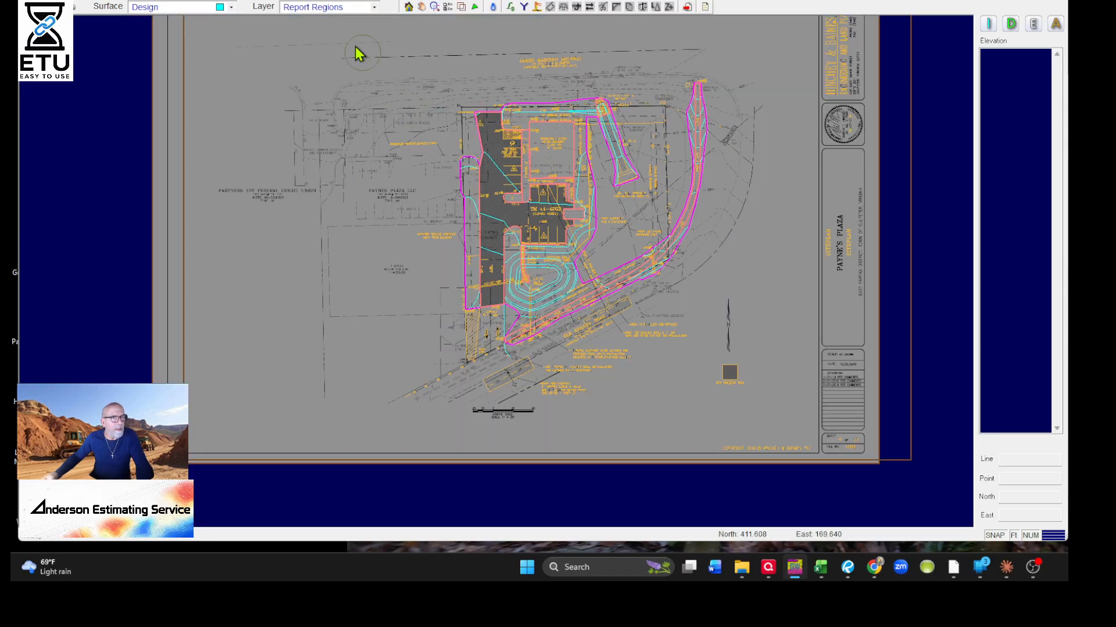
- Bring up the Payne's Plaza Demolition Plan sheet as the background image behind the takeoff linework
right_click(376, 126)
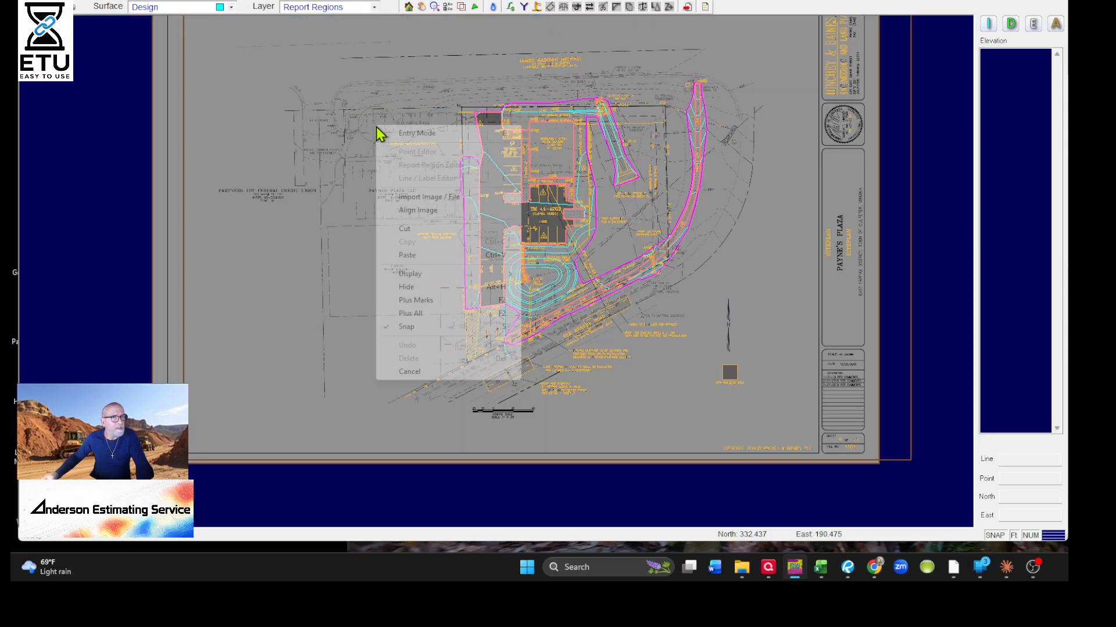
left_click(437, 197)
double_click(473, 176)
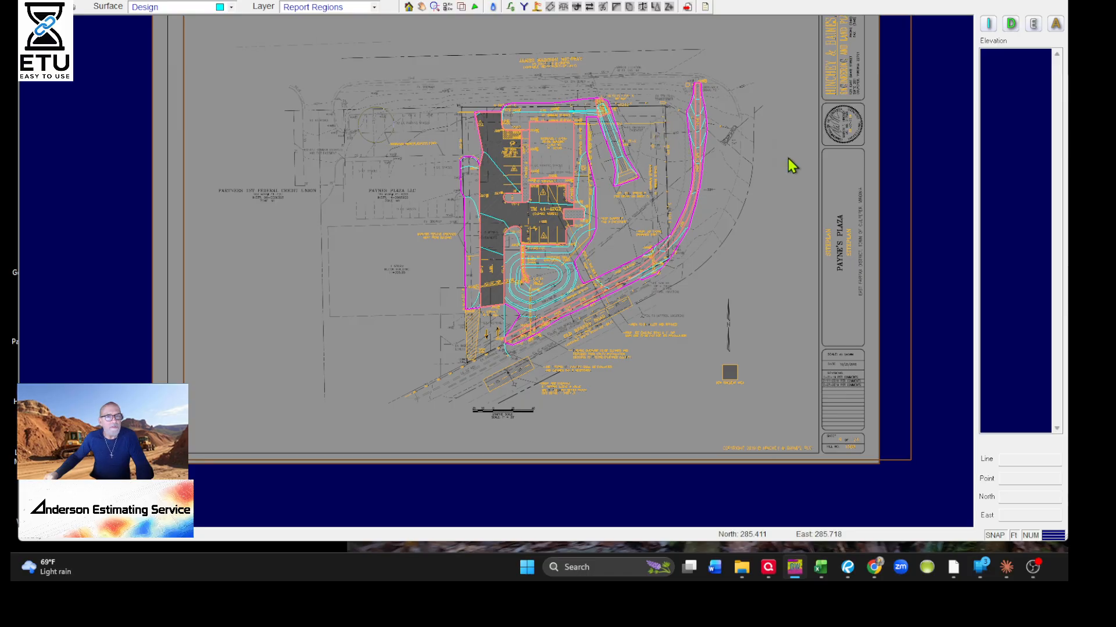
left_click(729, 454)
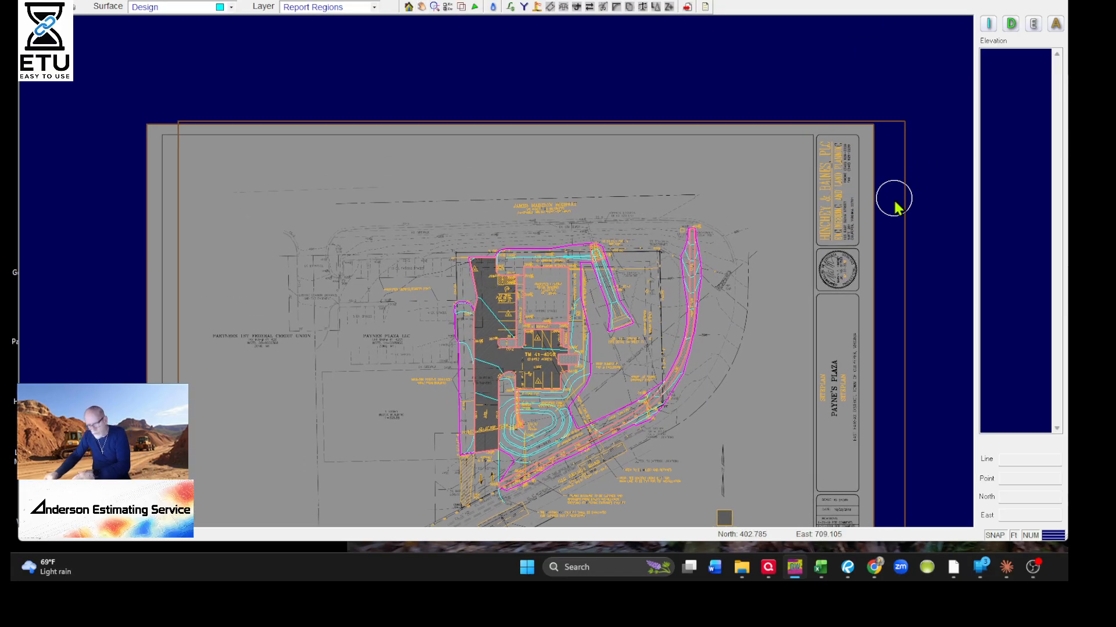
scroll(893, 199, "up", 5)
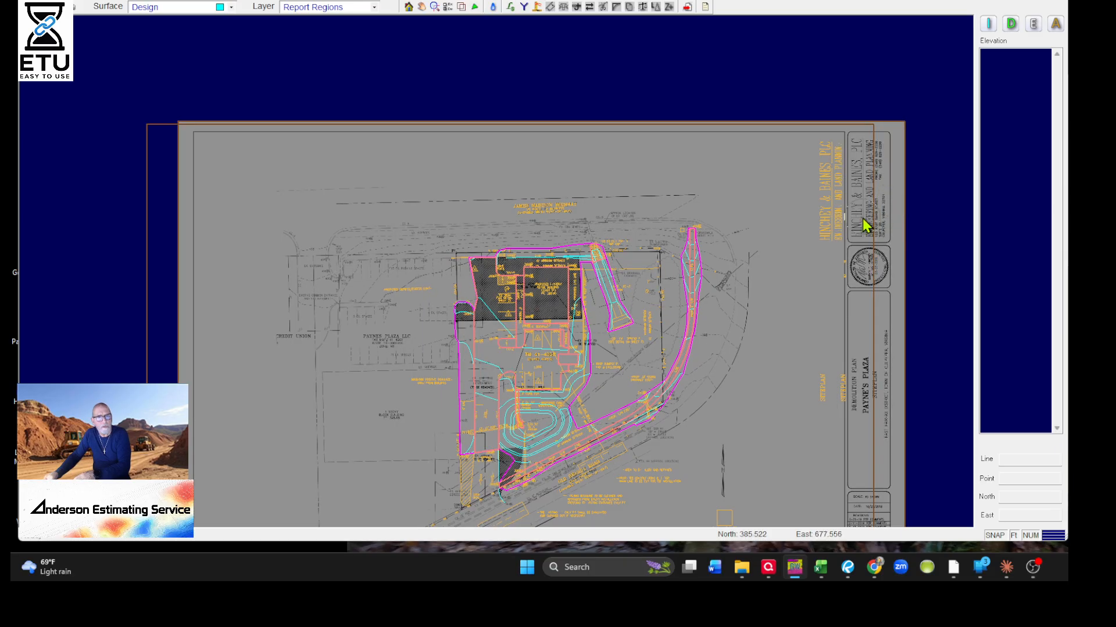
- Examine the Demolition Plan's hatched removal areas and notes against the proposed building, parking and pond linework
scroll(649, 228, "down", 3)
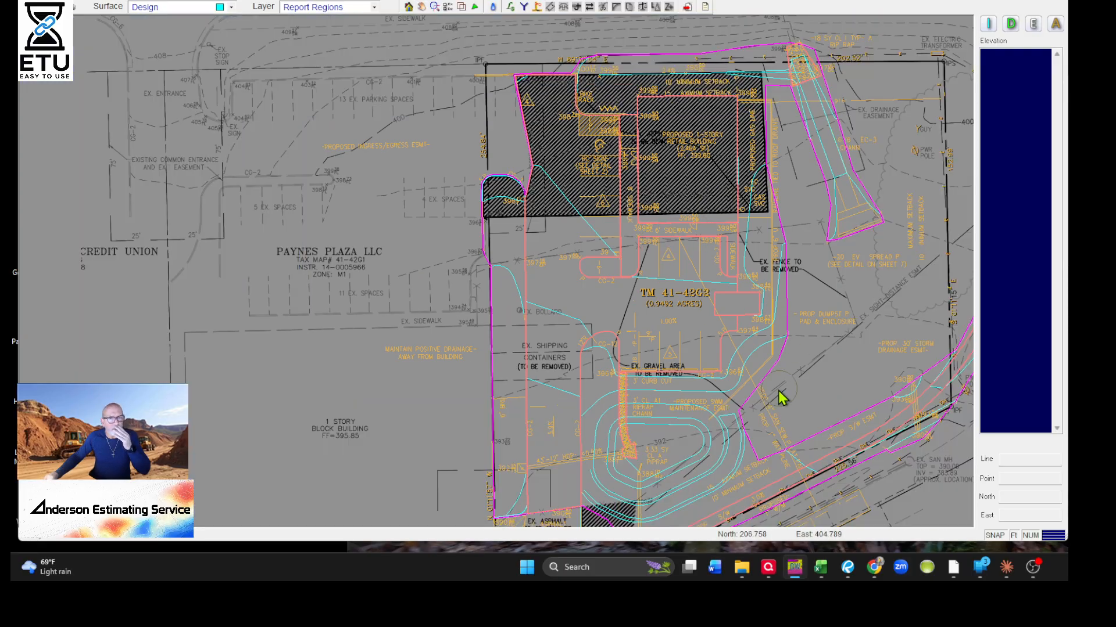
left_click_drag(410, 258, 380, 239)
left_click_drag(742, 401, 434, 143)
left_click_drag(940, 401, 603, 307)
scroll(602, 307, "down", 4)
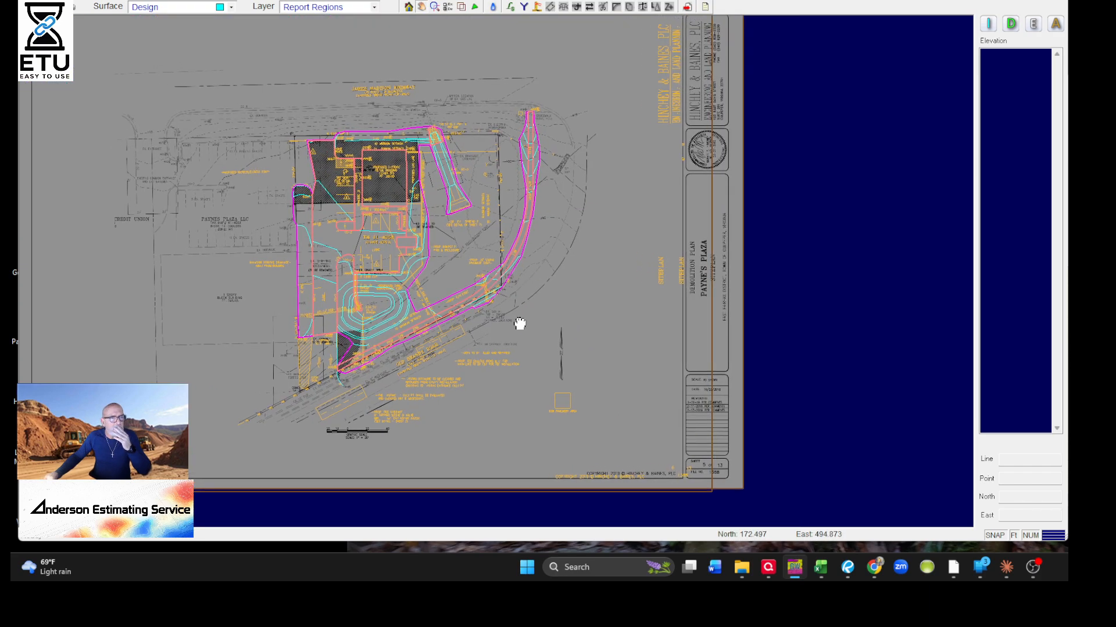
left_click_drag(518, 323, 767, 311)
left_click_drag(578, 294, 442, 183)
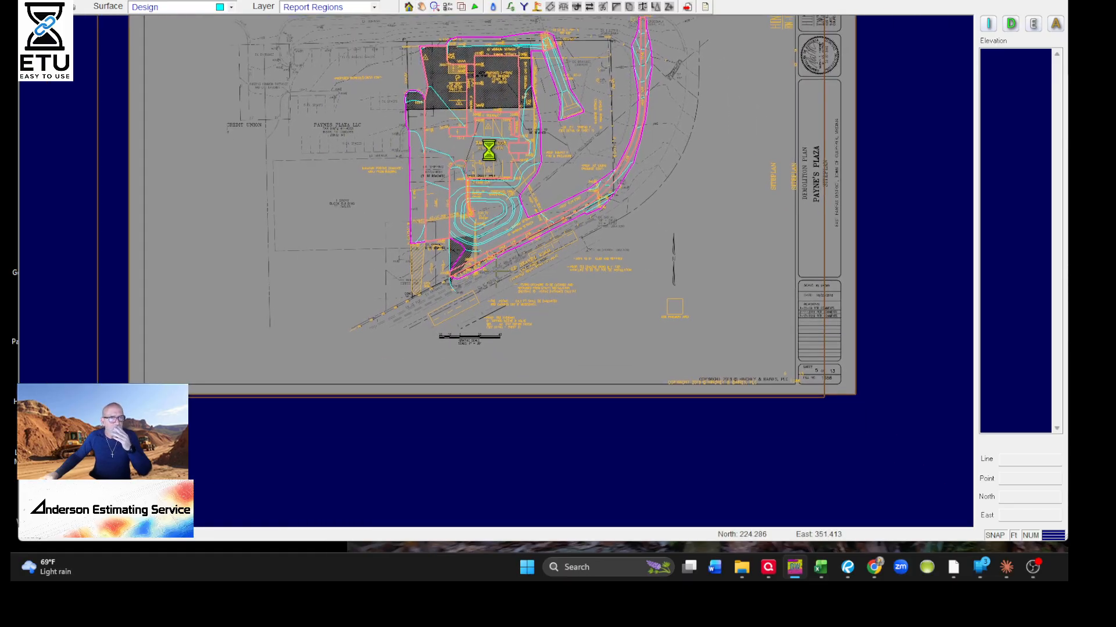
- Display the 3D cut-fill model with Design as reference and Existing as difference, hide the plan linework, and inspect the site
scroll(459, 177, "up", 2)
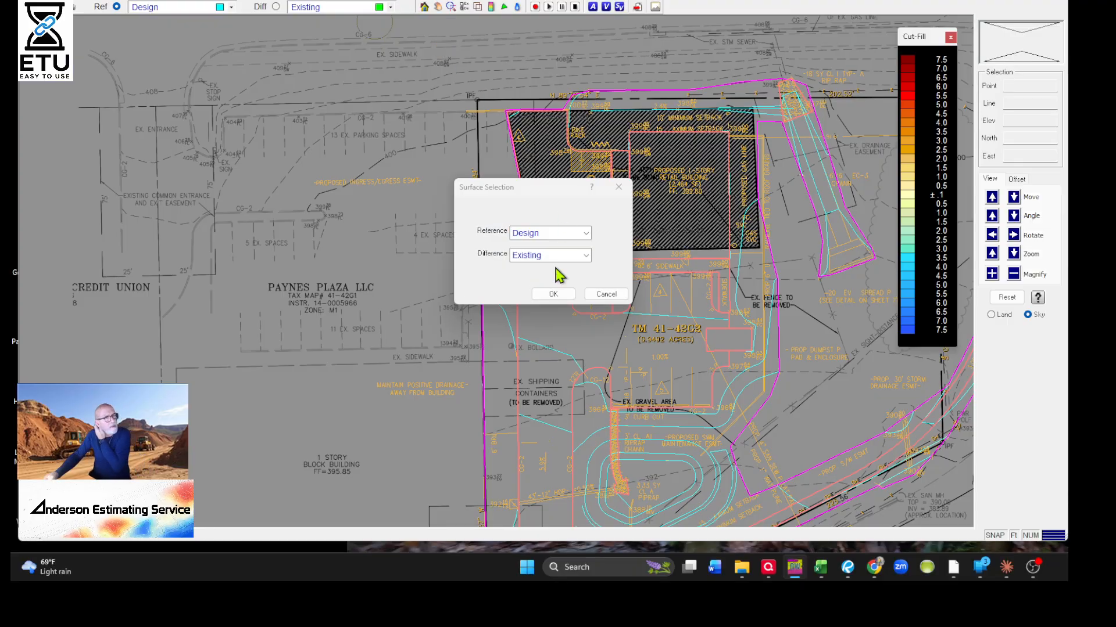
left_click(553, 294)
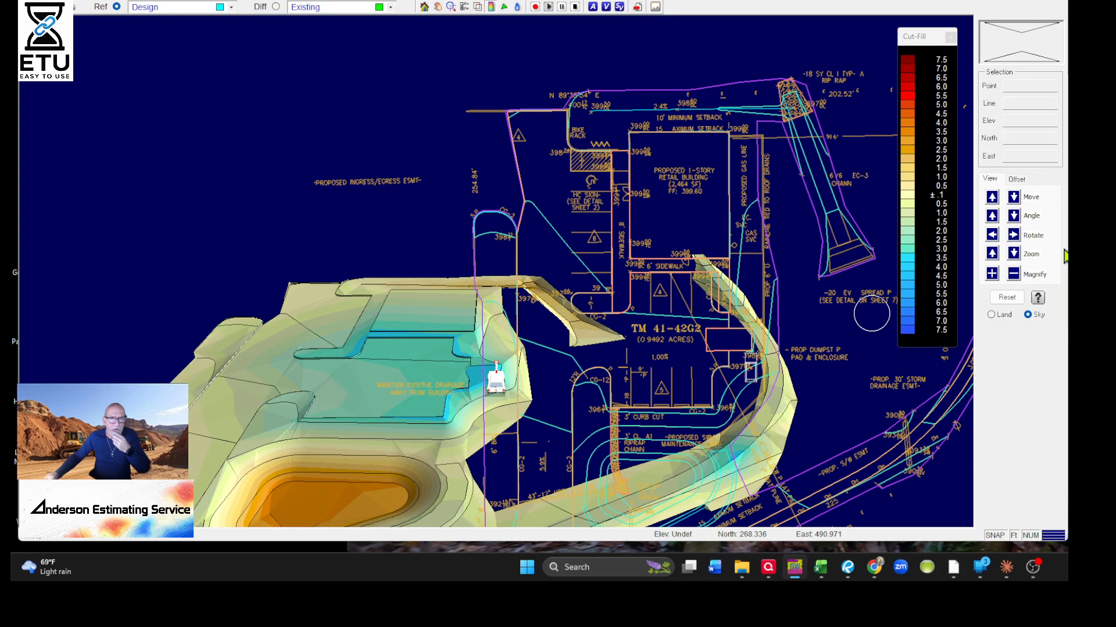
left_click(1013, 197)
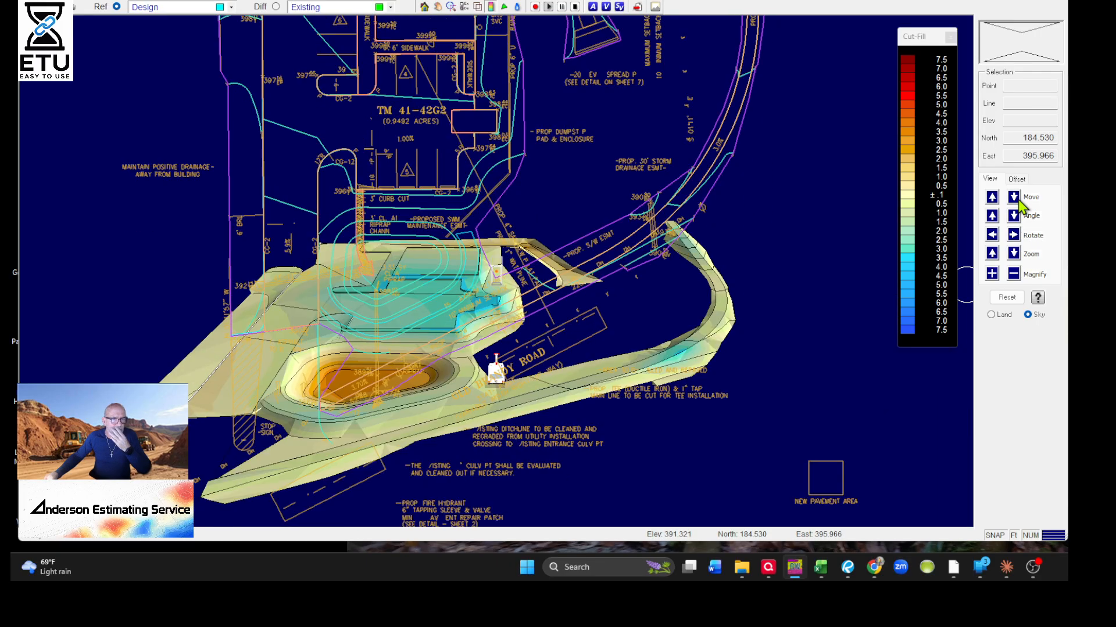
left_click(992, 216)
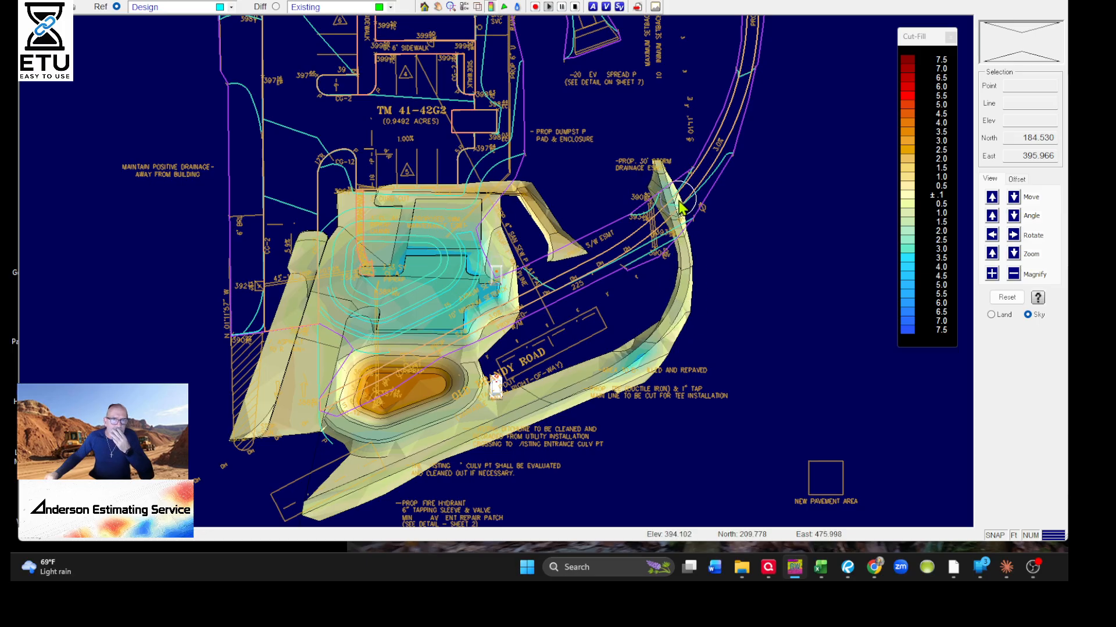
key("l")
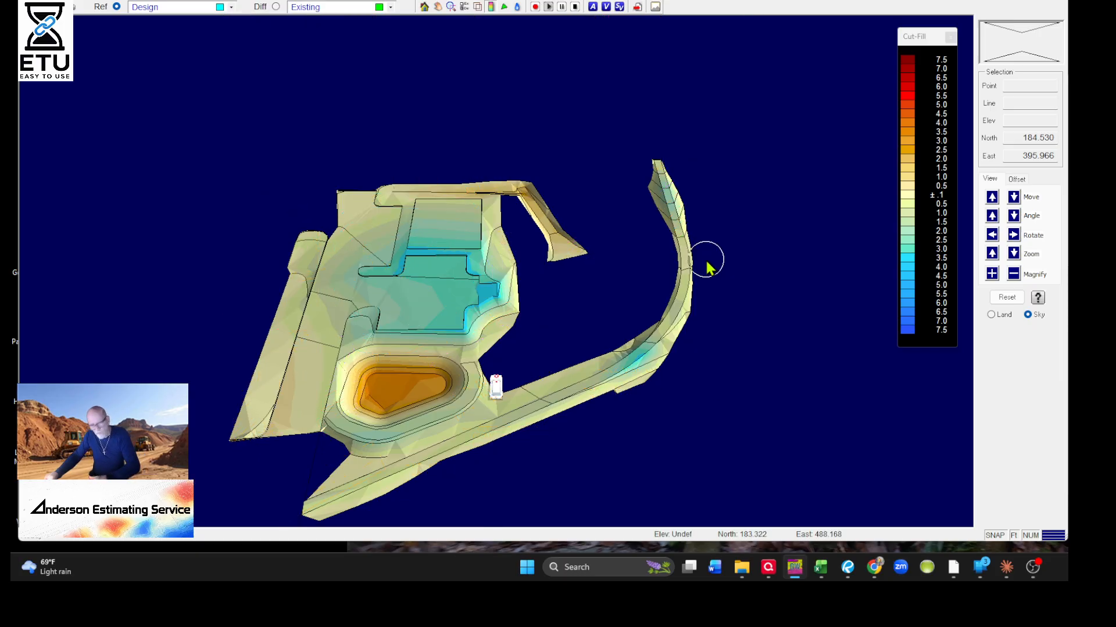
left_click(992, 254)
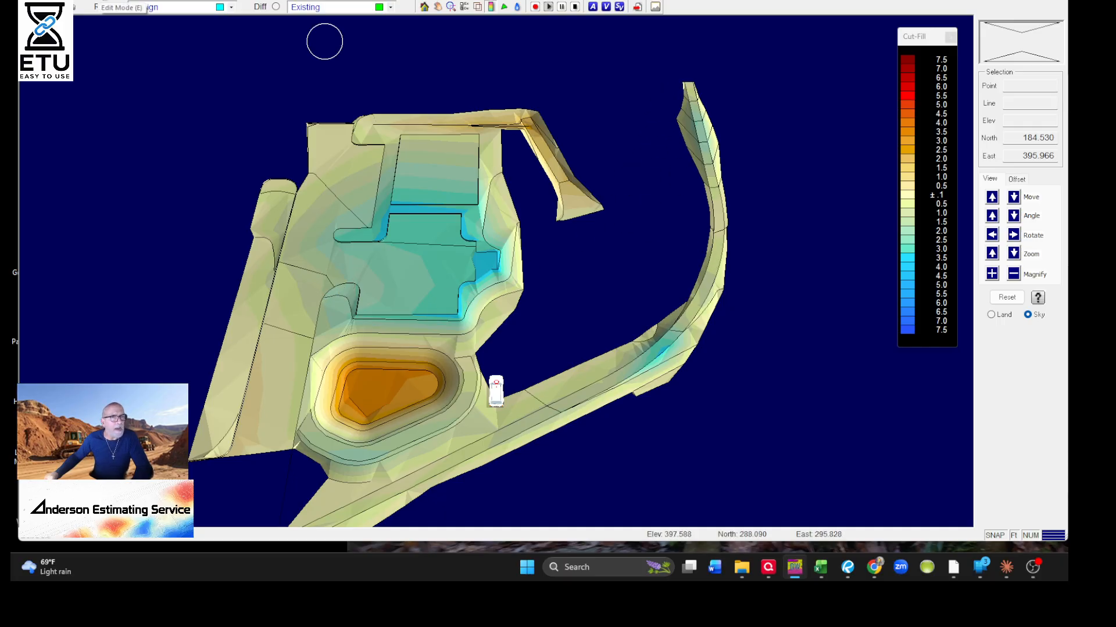
- Return to edit mode and make Data Lines the active layer of the Design surface
left_click(99, 1)
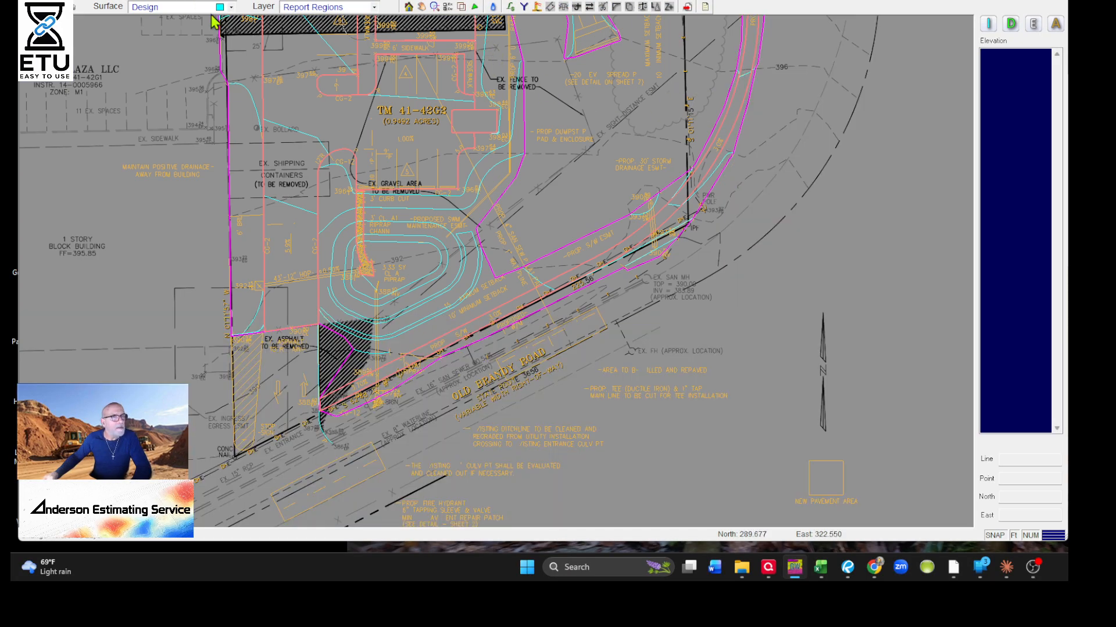
left_click(306, 7)
left_click(307, 22)
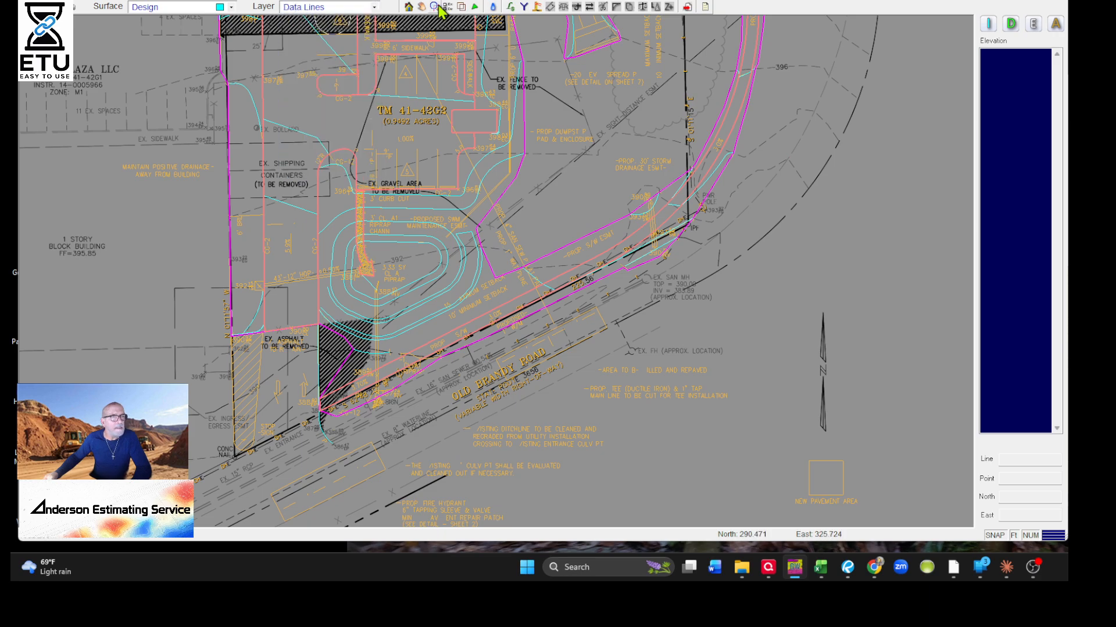
- Hide the Design surface's annotation, report regions, sectional areas and perimeters, keeping the data lines and background images displayed
right_click(439, 7)
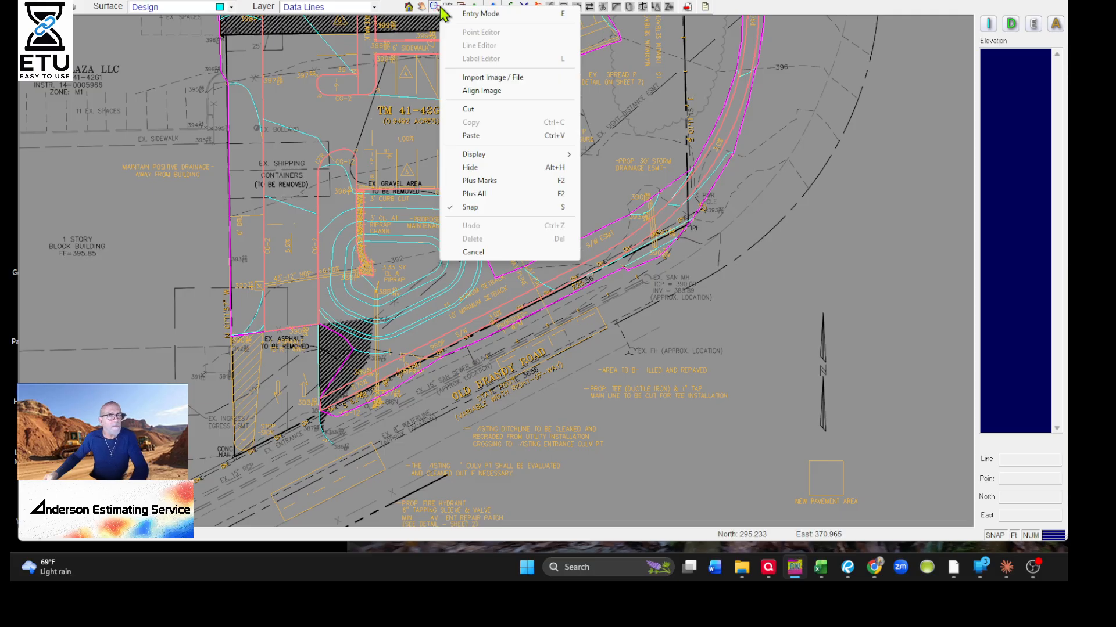
left_click(440, 7)
left_click(448, 7)
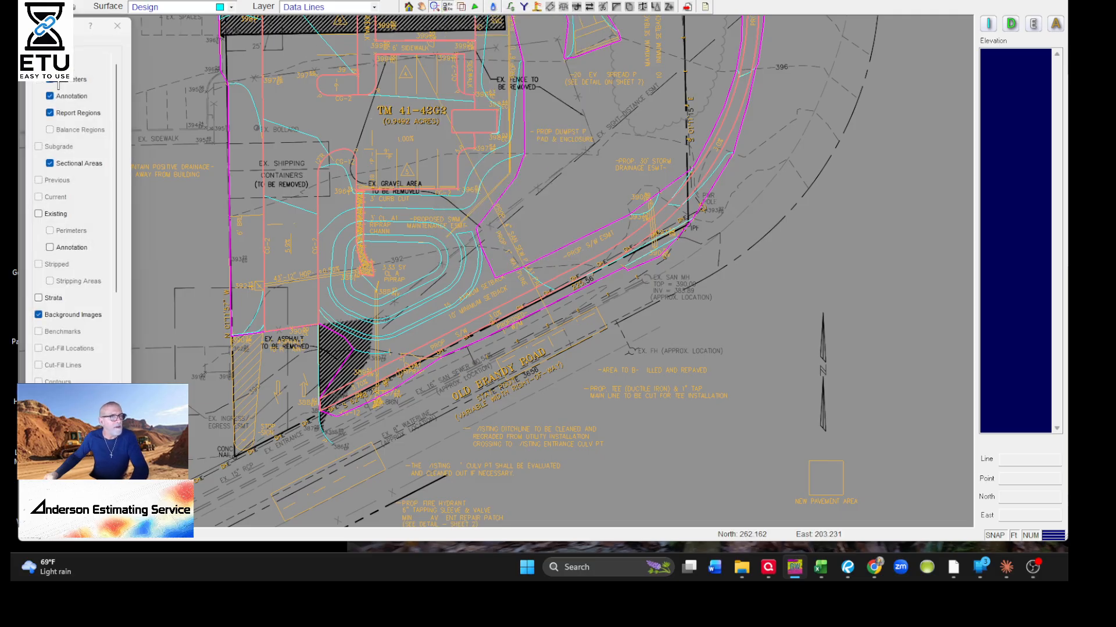
left_click(50, 97)
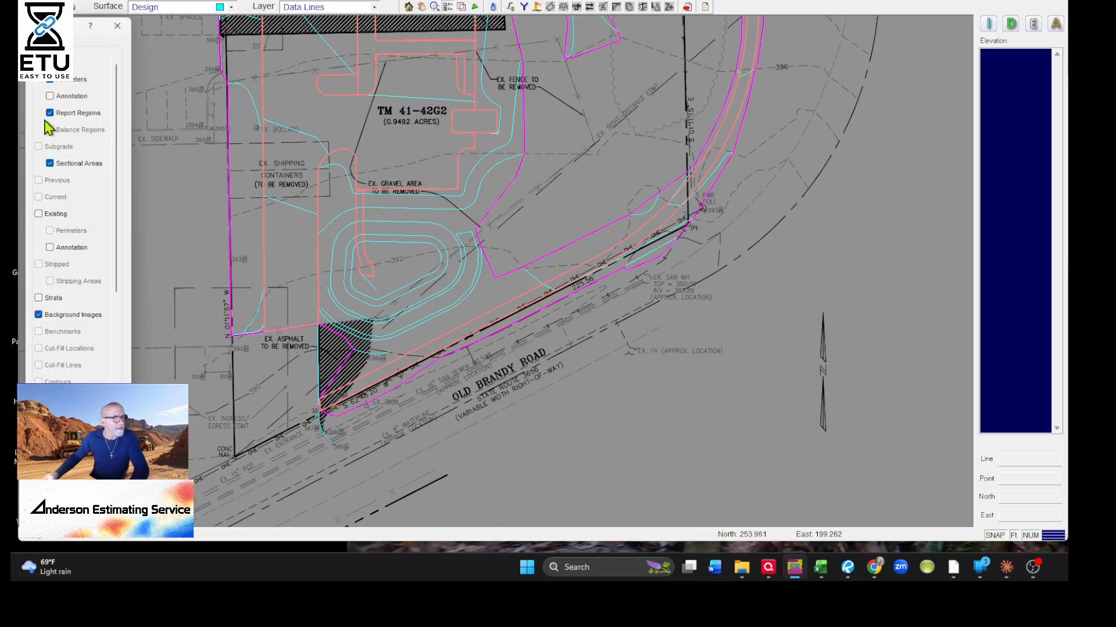
left_click(50, 113)
left_click(50, 164)
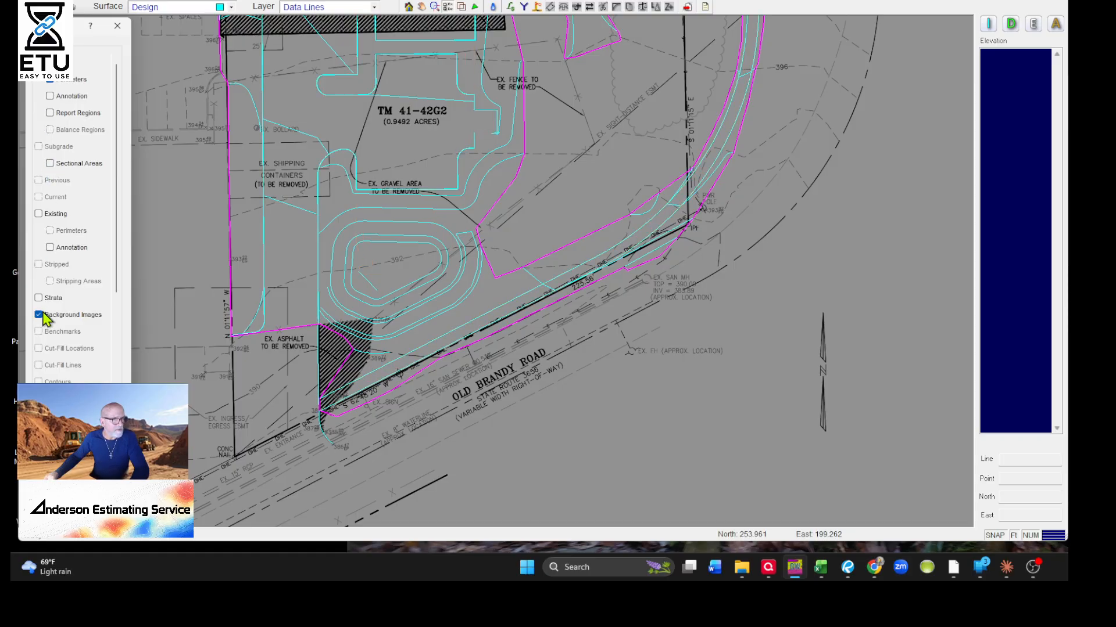
left_click(49, 80)
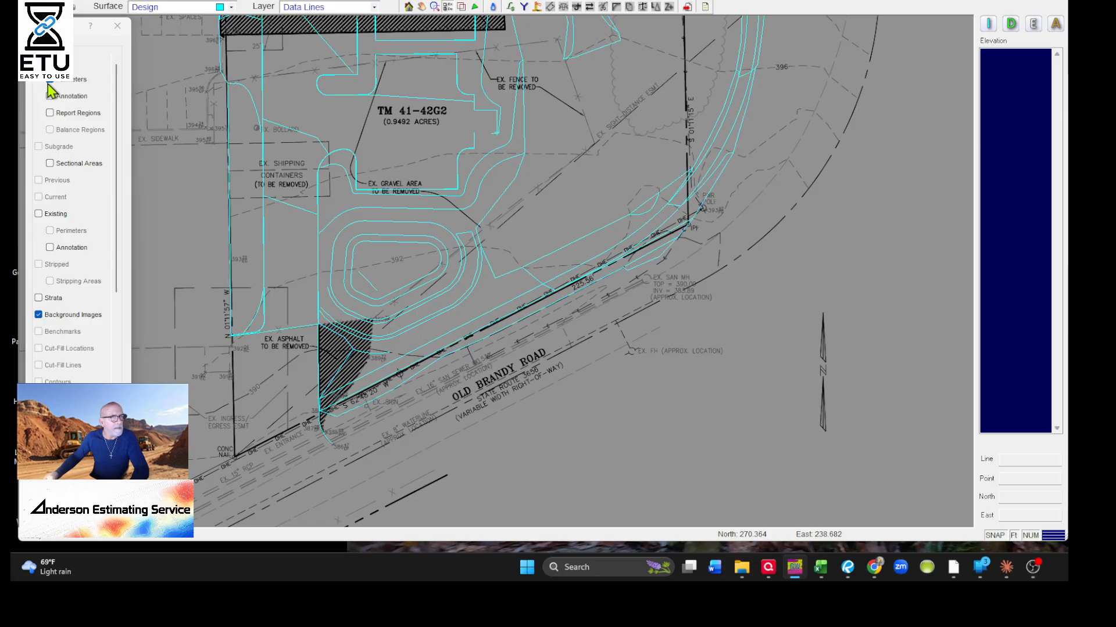
- Delete the western inner data line of the narrow curved strip along the east side of the site
mouse_move(648, 101)
left_mouse_down()
mouse_move(451, 331)
mouse_move(465, 373)
left_mouse_up()
scroll(568, 187, "up", 3)
scroll(567, 189, "up", 1)
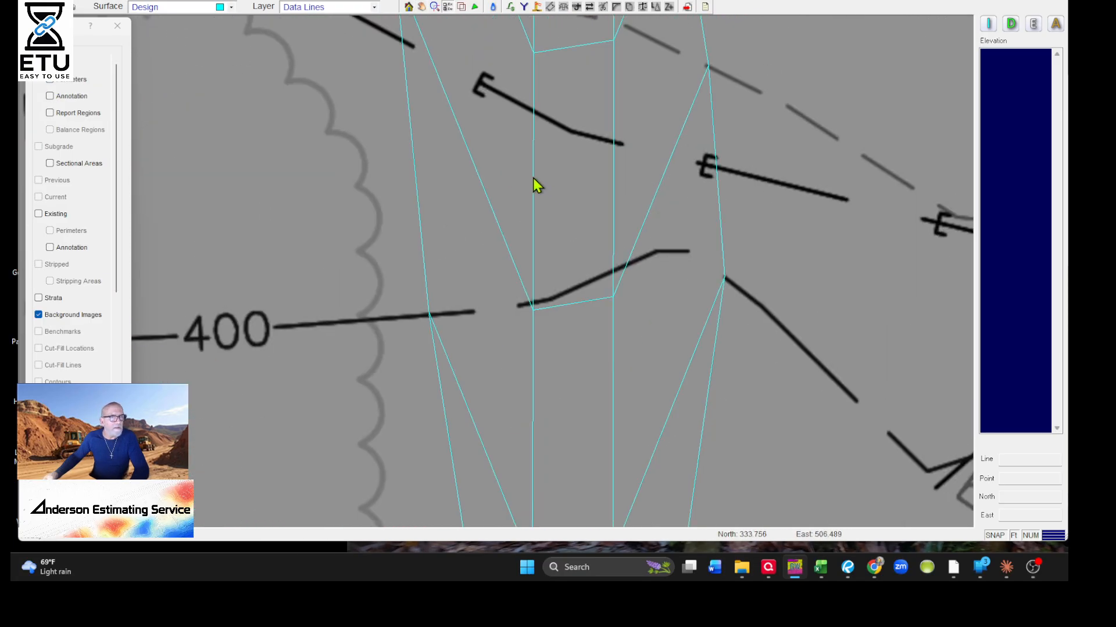
left_click(534, 180)
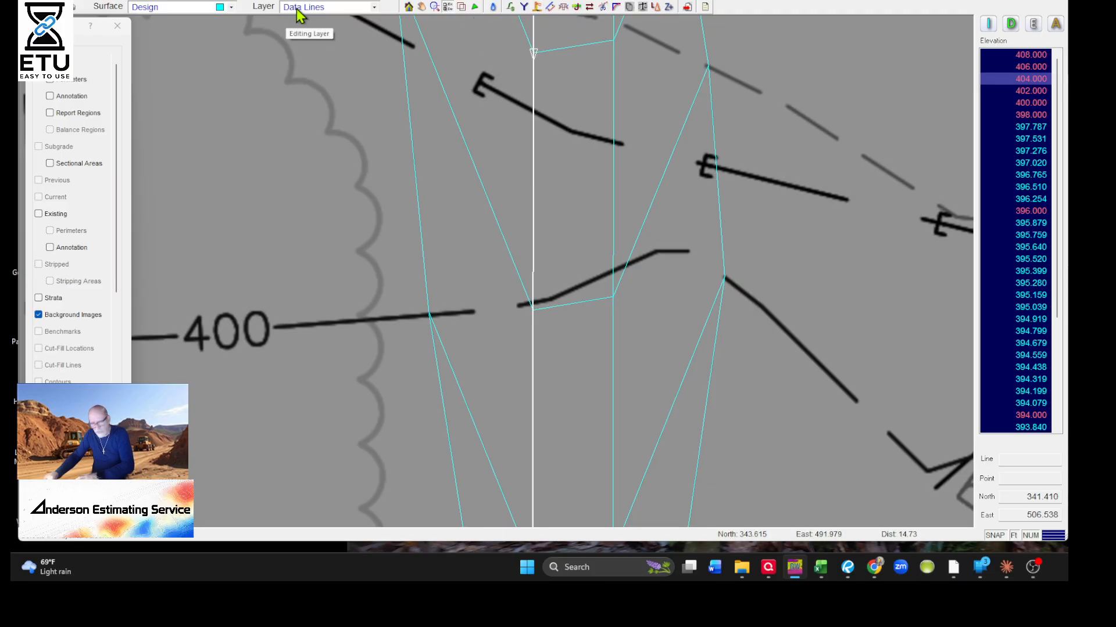
key("Delete")
- Display the 3D cut-fill model with Design as reference and Existing as difference, and inspect the narrow curved strip
left_click(388, 2)
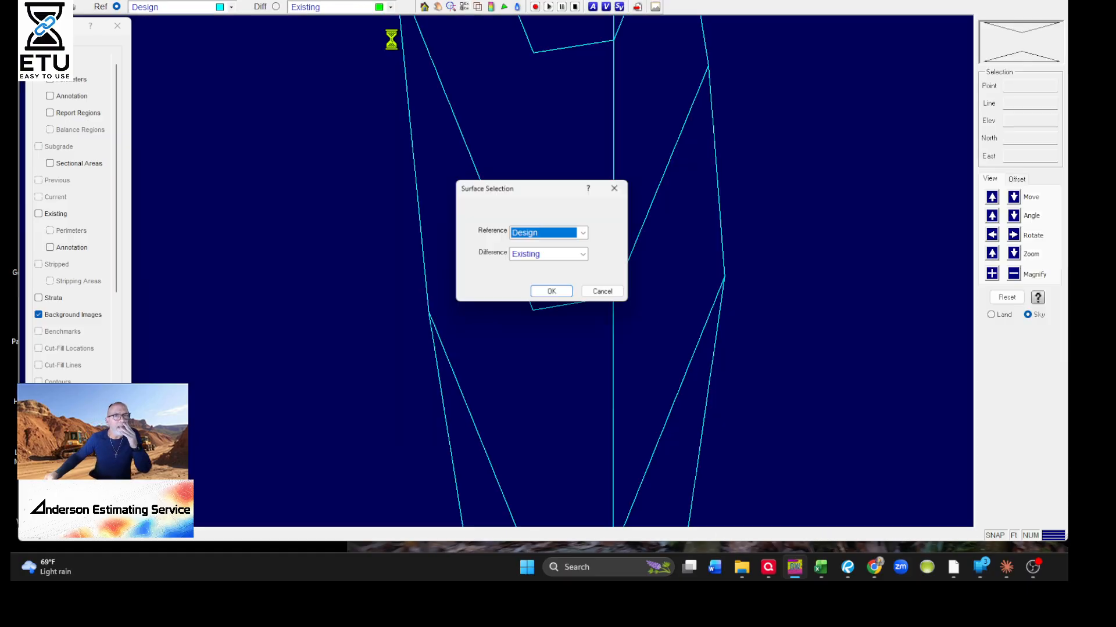
left_click(551, 294)
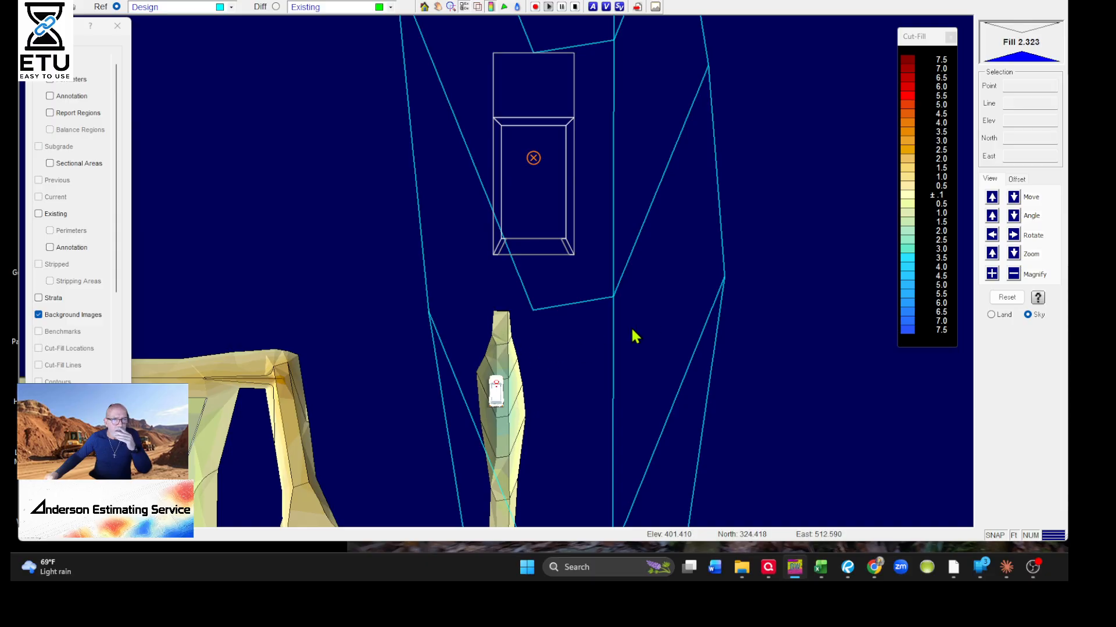
left_click(1012, 254)
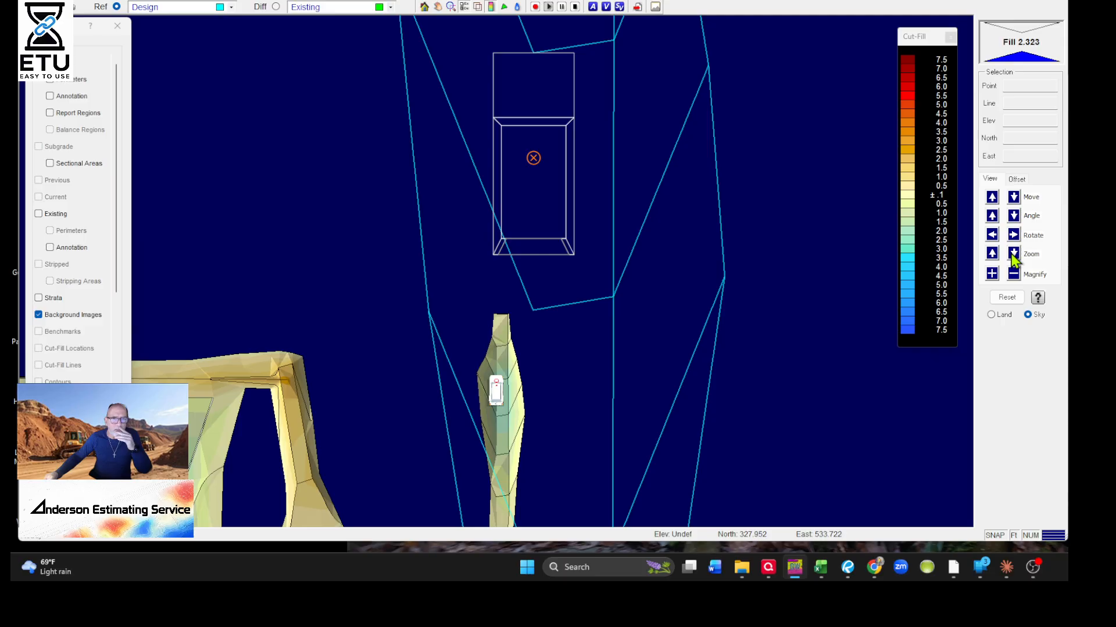
left_click(1013, 197)
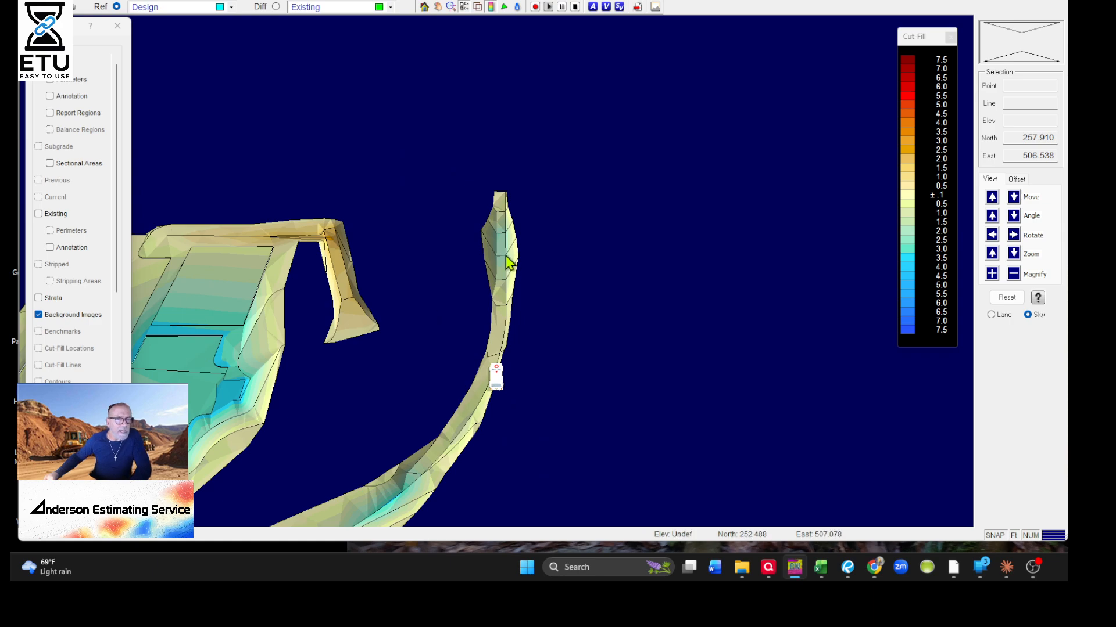
- Return to edit mode and undo the deletion of the curved strip's data line
left_click(121, 1)
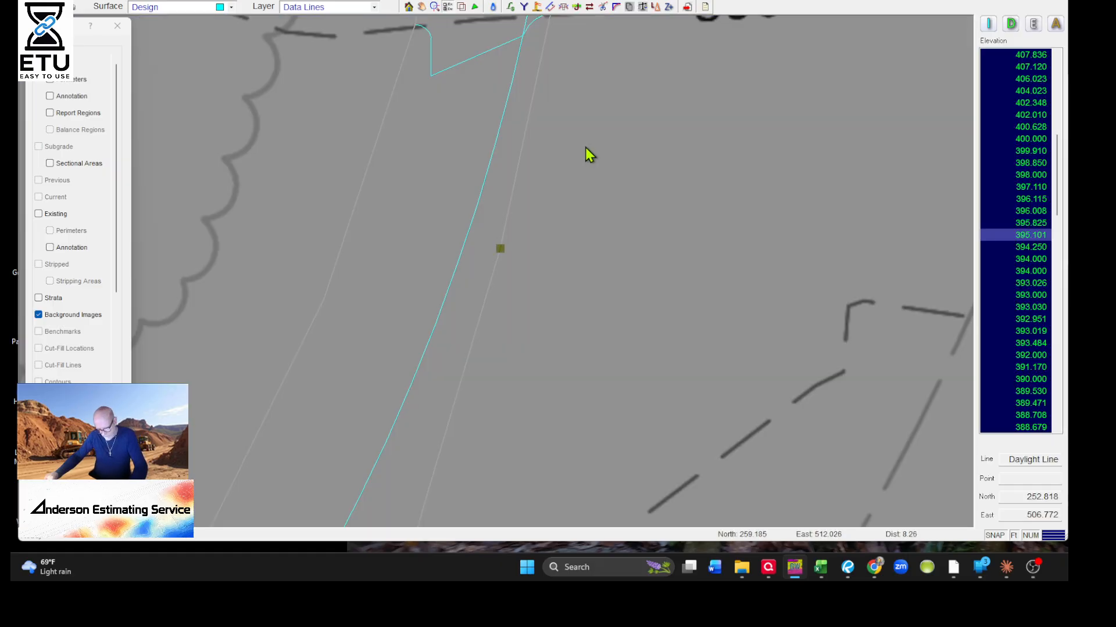
key("Escape")
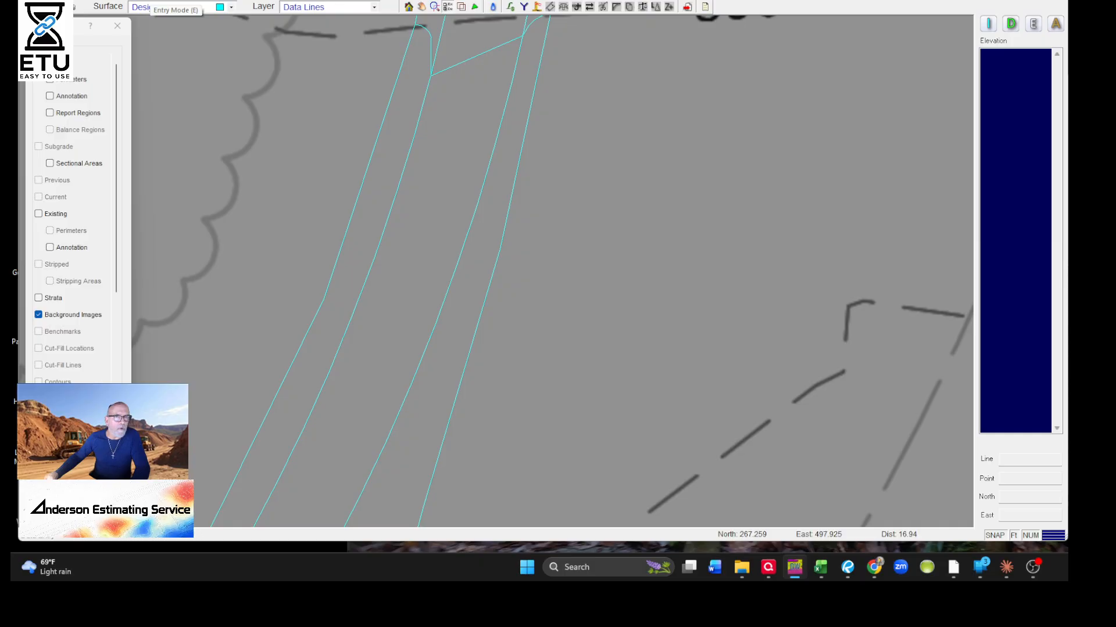
- Redisplay the Design-to-Existing 3D model, generate surface flow vectors at an interval of 10, and return to the plan view
left_click(239, 1)
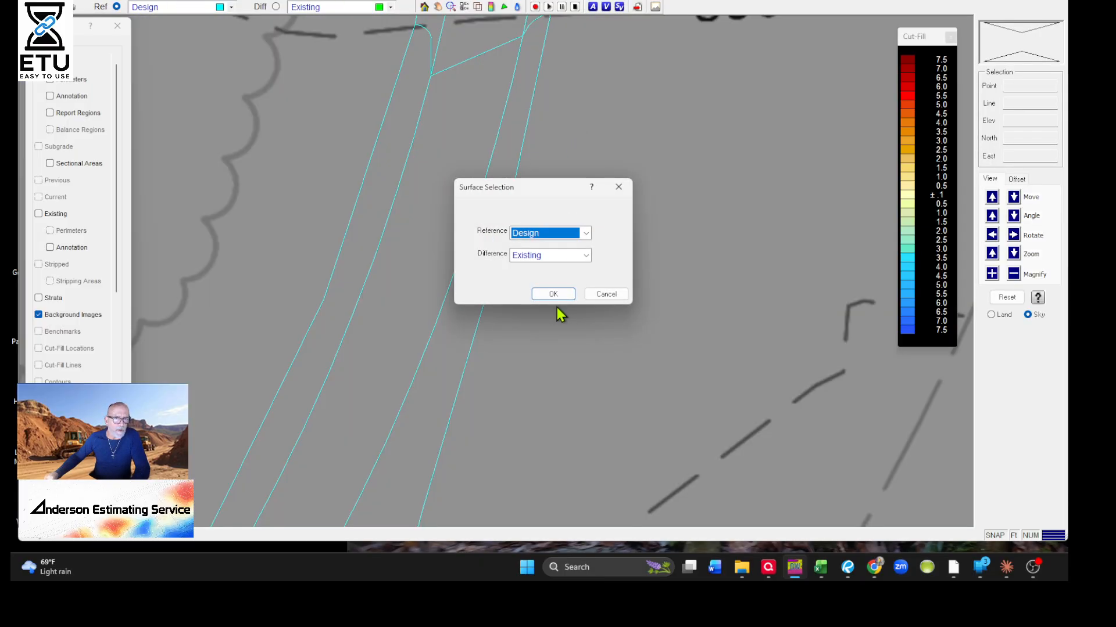
left_click(553, 294)
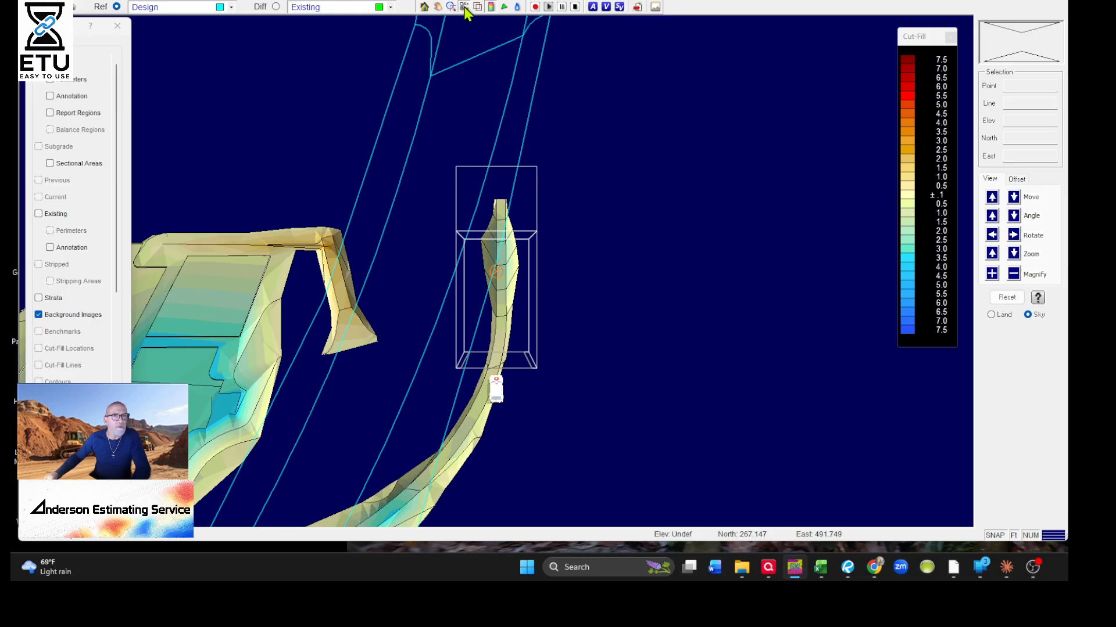
left_click(516, 7)
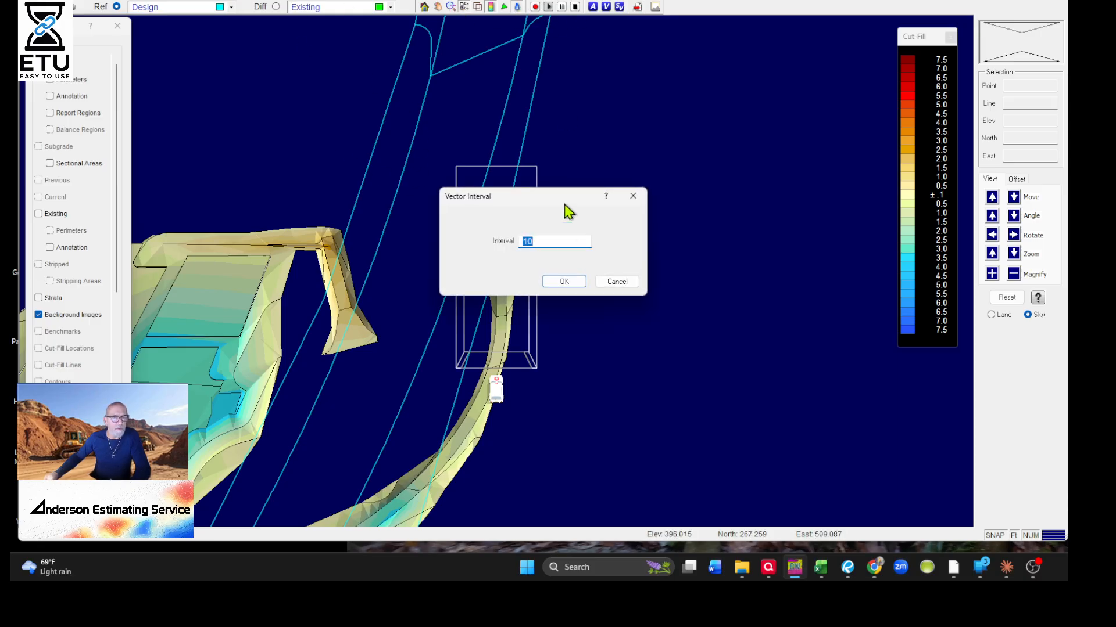
left_click(578, 279)
left_click_drag(406, 168, 587, 277)
left_click(430, 2)
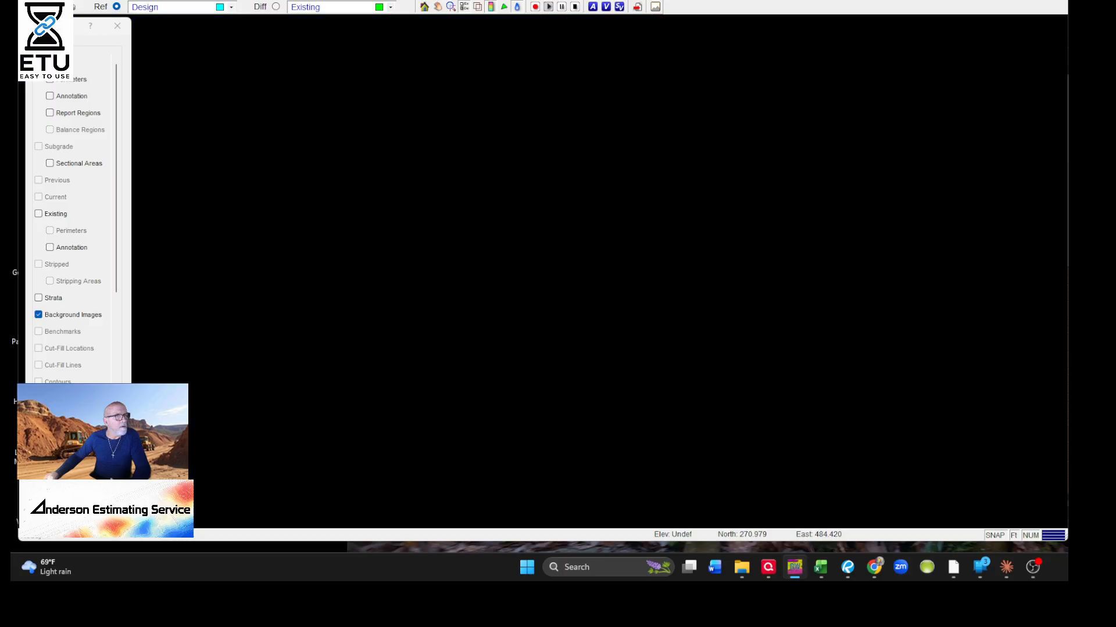
- Examine the flow vectors across the building pad, parking, pond and curved eastern strip on the plan
scroll(624, 199, "down", 5)
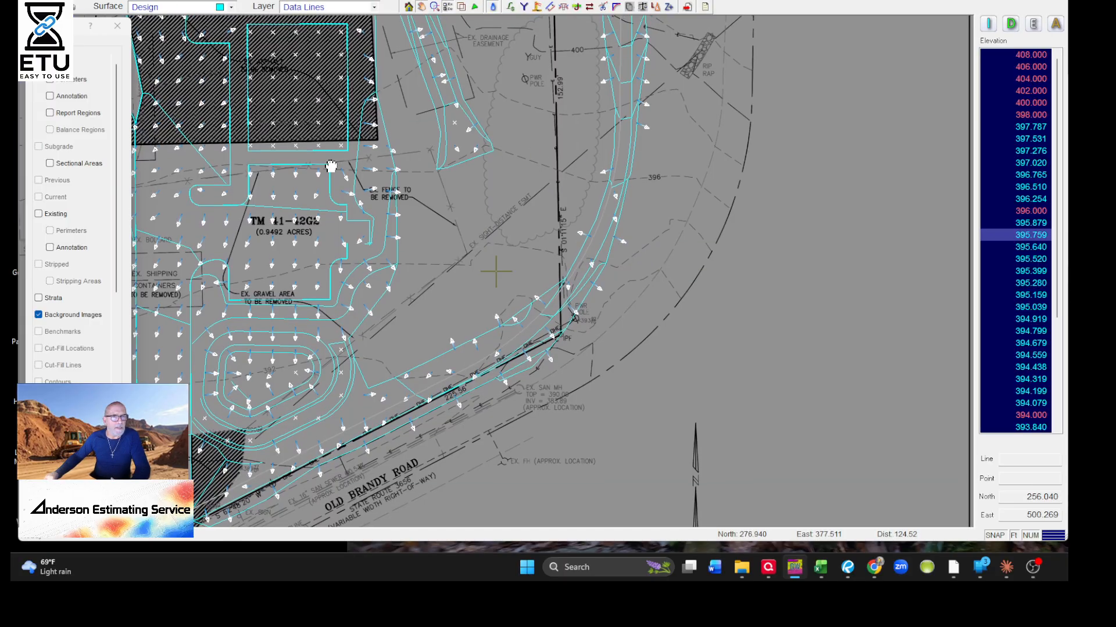
left_click_drag(371, 175, 511, 224)
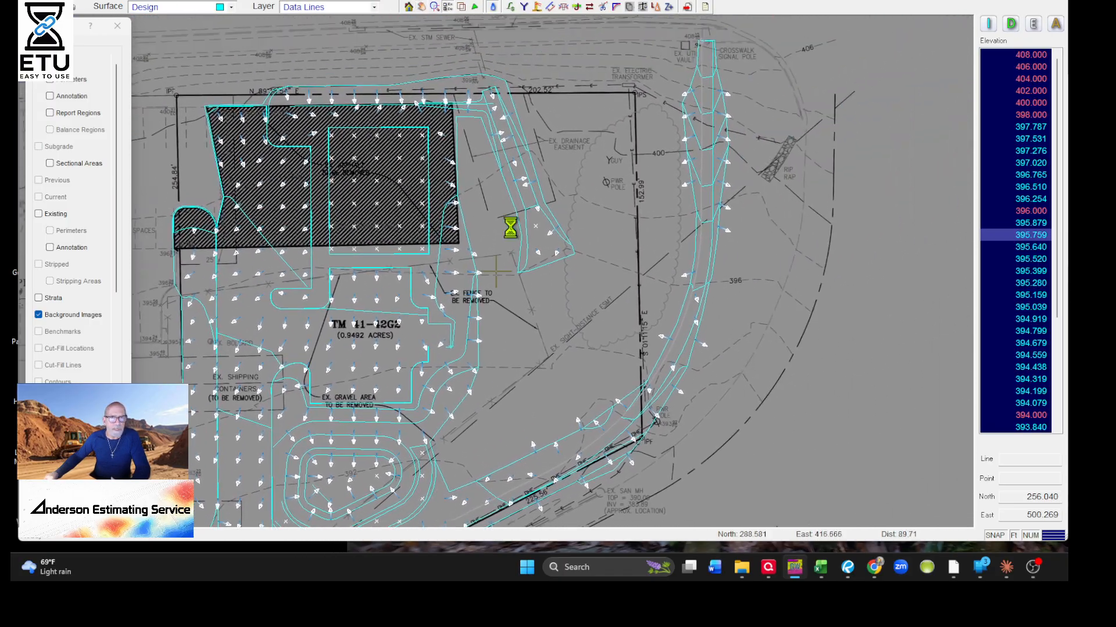
scroll(710, 149, "up", 6)
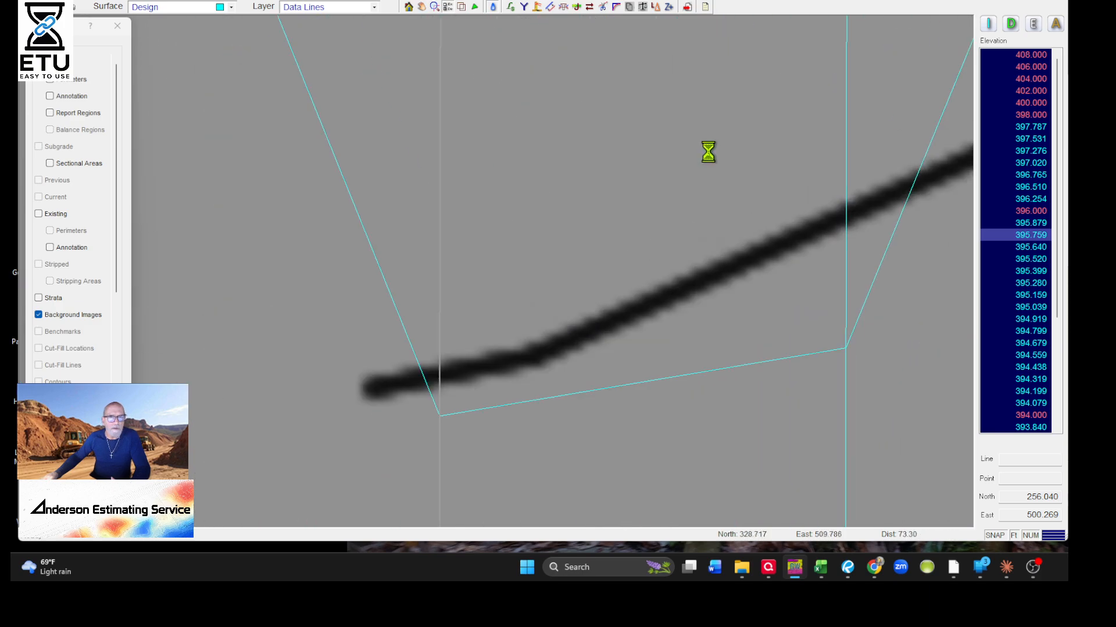
scroll(707, 157, "down", 5)
scroll(448, 345, "up", 3)
scroll(645, 207, "down", 6)
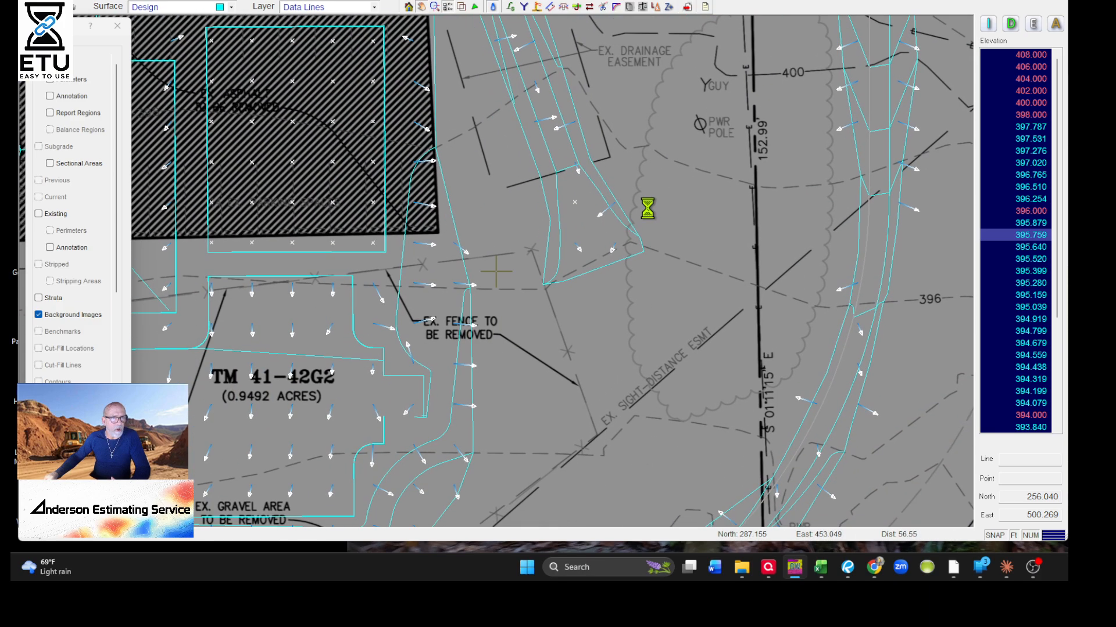
scroll(592, 368, "up", 3)
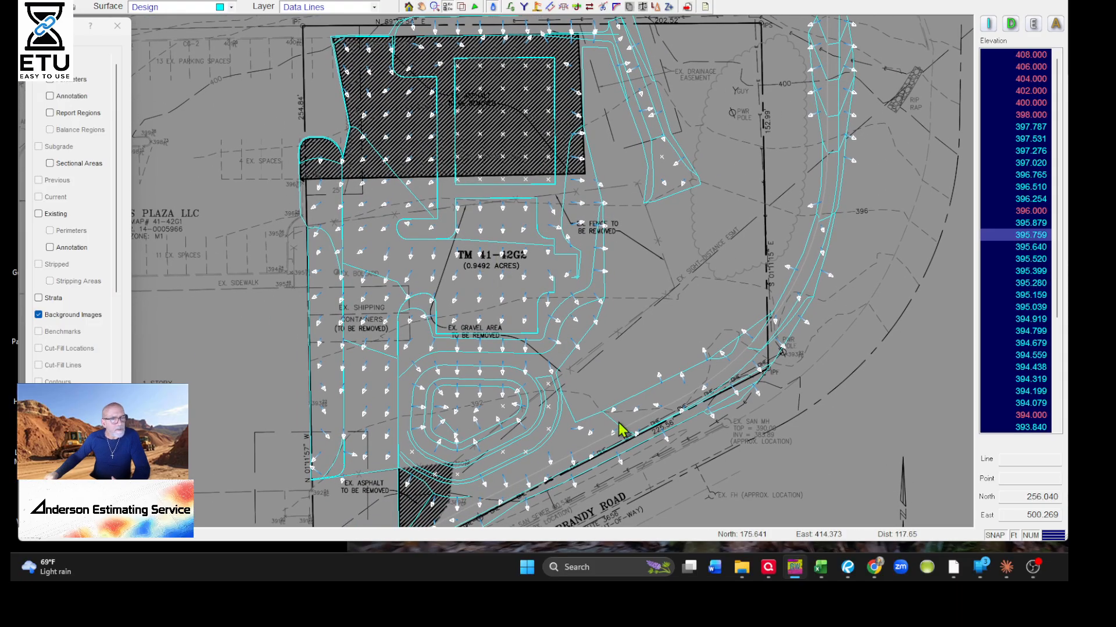
- Open 19-019 Payne's Plaza - Summary.xls from the 19-019 Payne's Plaza - Culpeper project folder
mouse_move(742, 566)
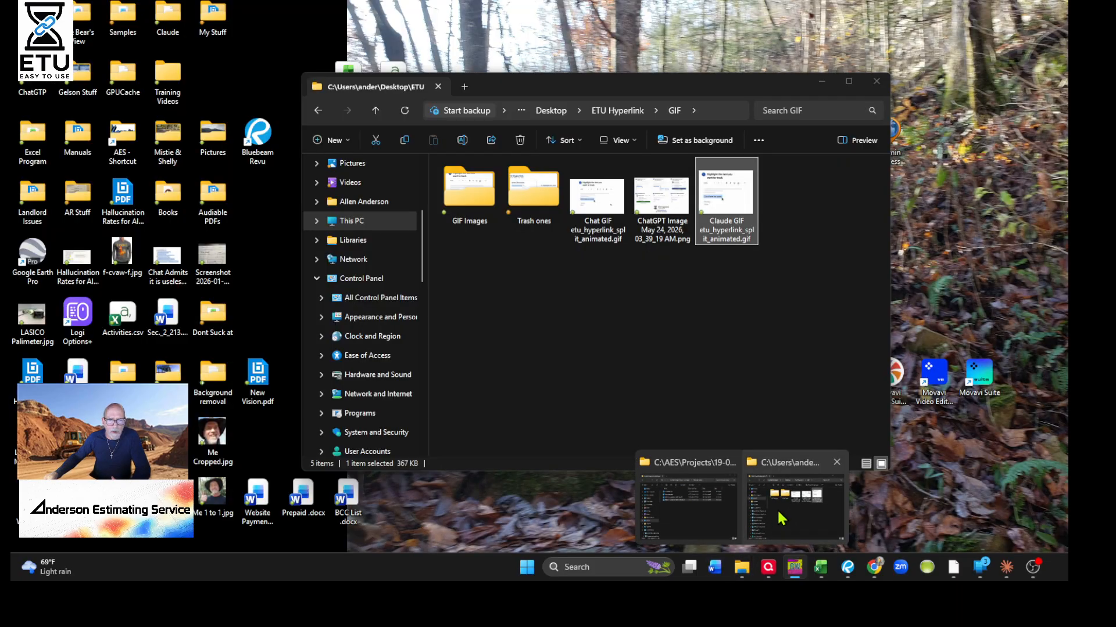
left_click(689, 502)
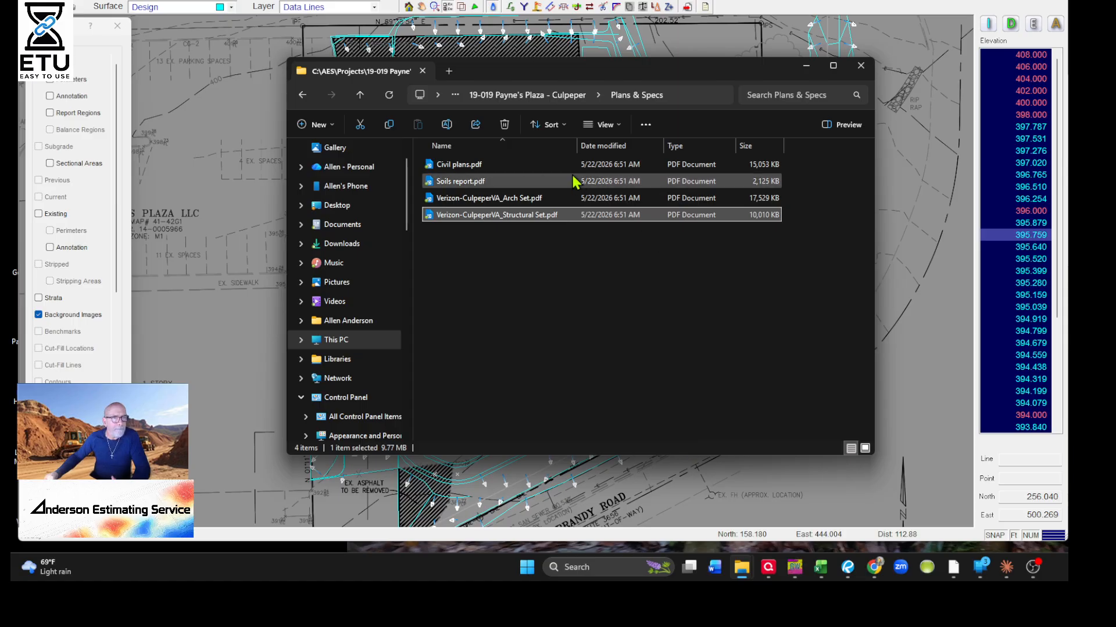
left_click(551, 95)
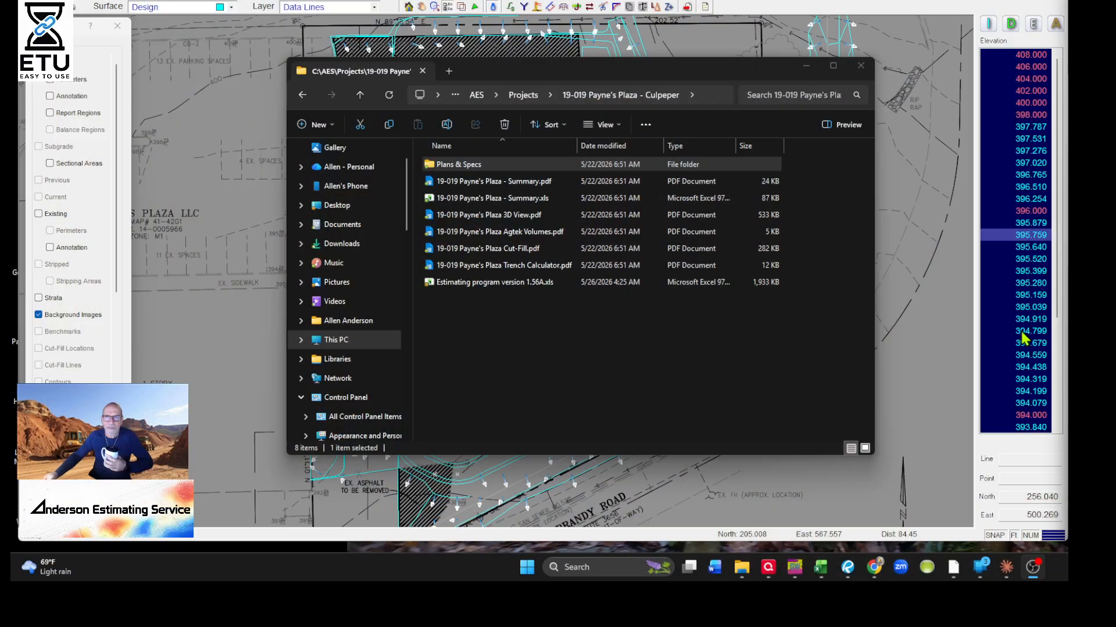
double_click(493, 197)
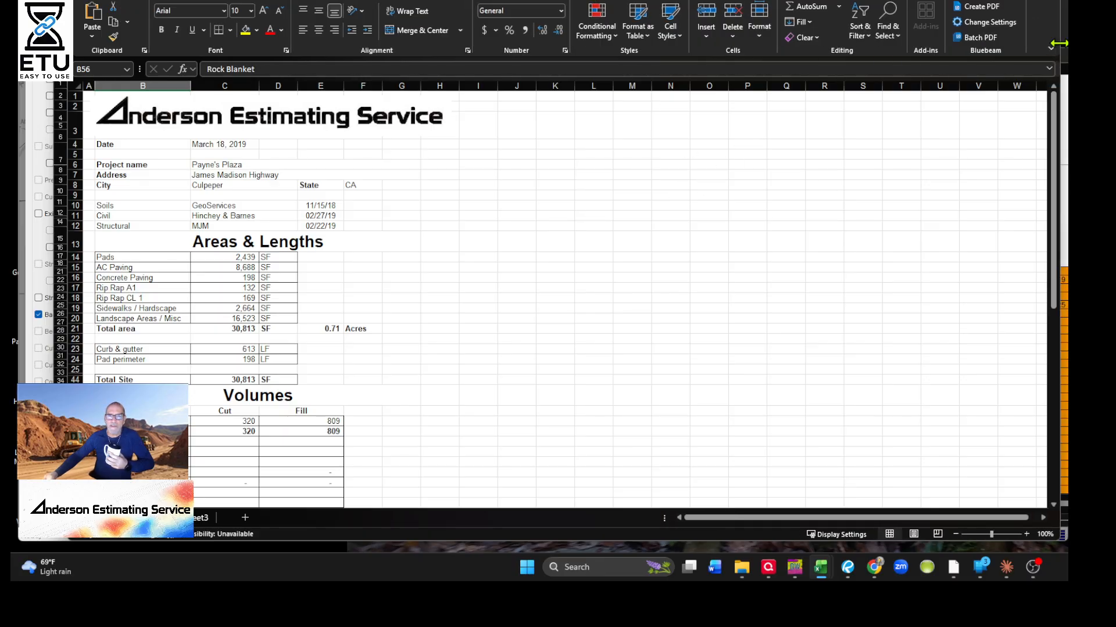
- Narrow the summary and trench calculator workbook windows, minimize the trench calculator, and reposition the summary in view
left_click_drag(522, 0, 611, 11)
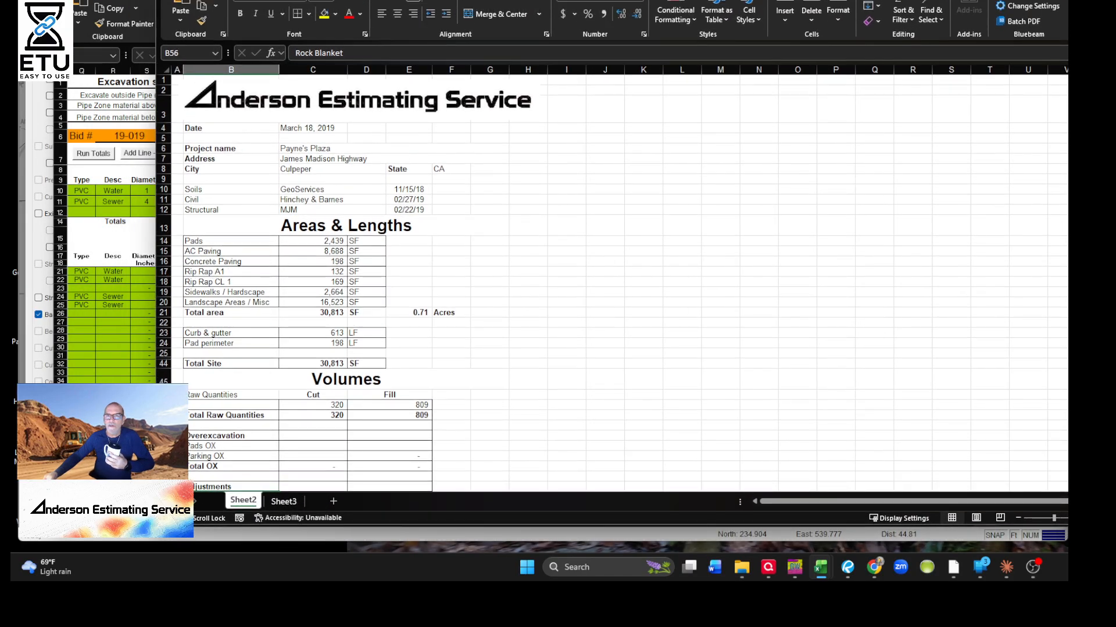
left_click_drag(1115, 27, 896, 26)
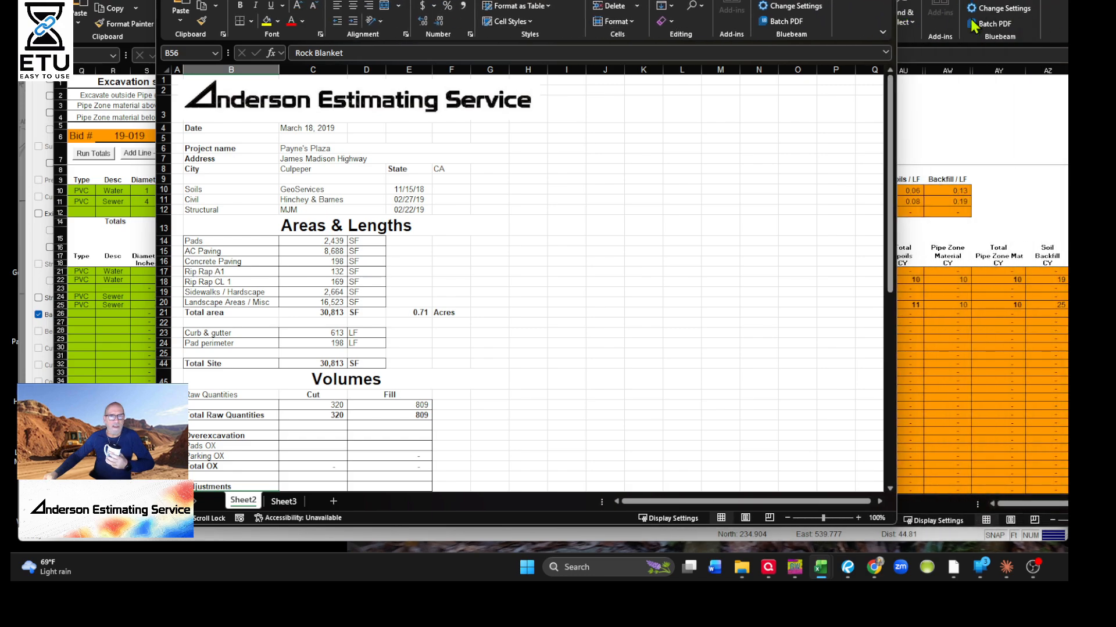
left_click_drag(1068, 15, 893, 15)
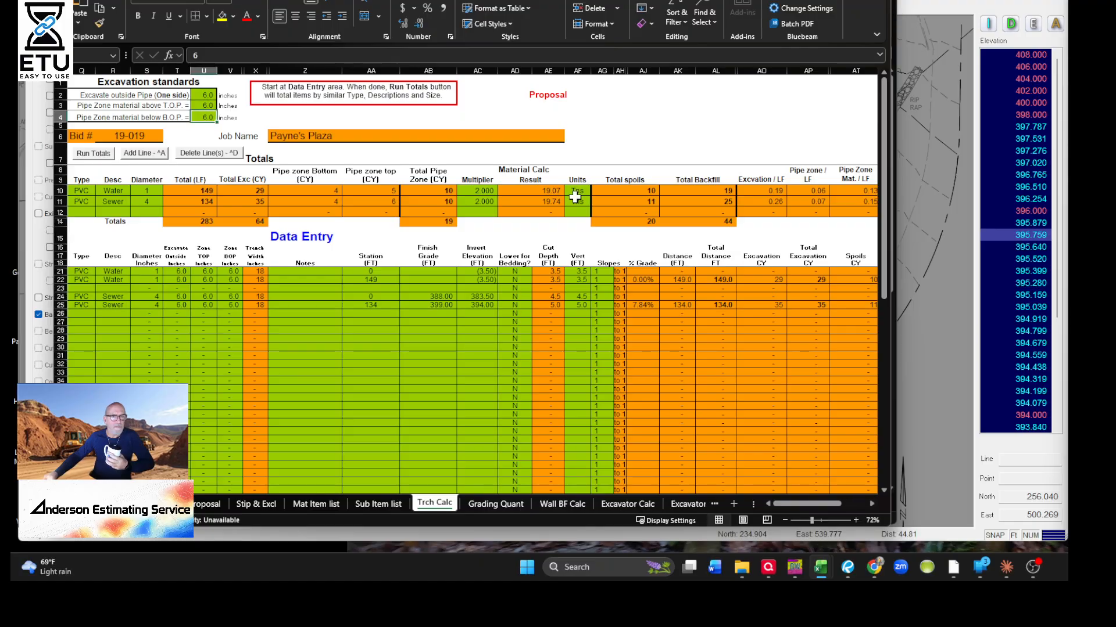
key("super+Down")
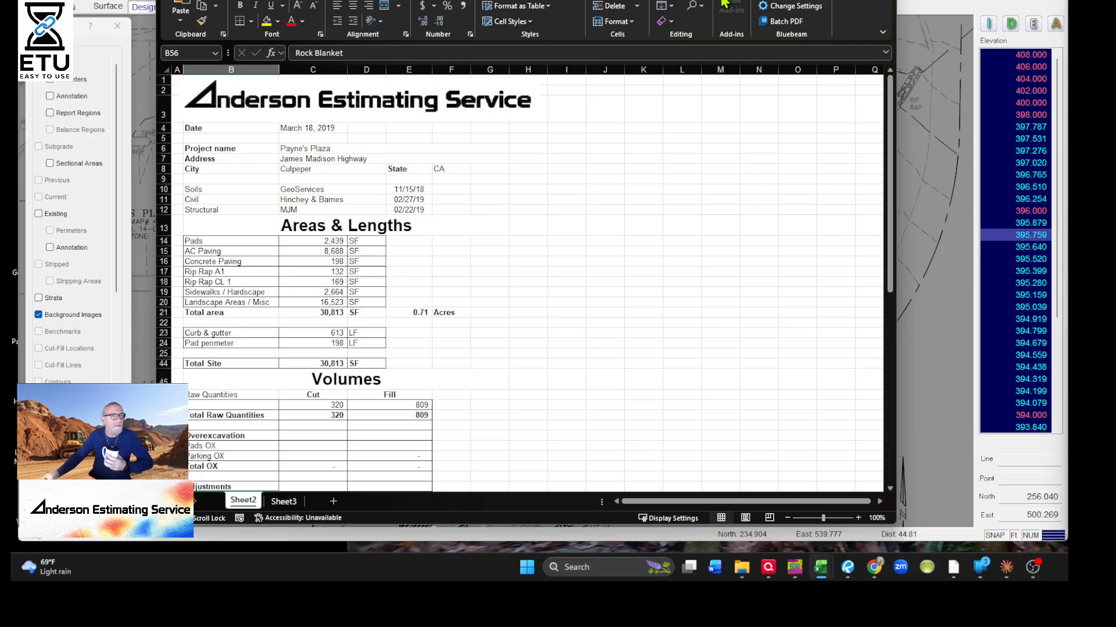
left_click_drag(372, 1, 447, 1)
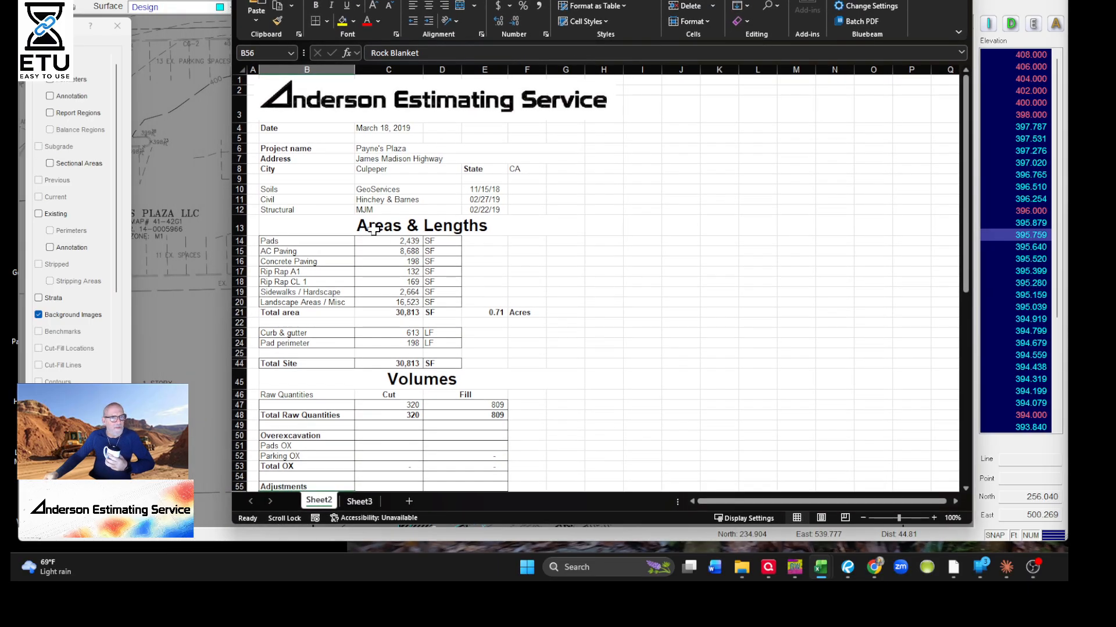
- Review the summary's project details, areas and lengths, cut and fill volumes, onsite demolition quantities and estimator notes
scroll(422, 345, "down", 15)
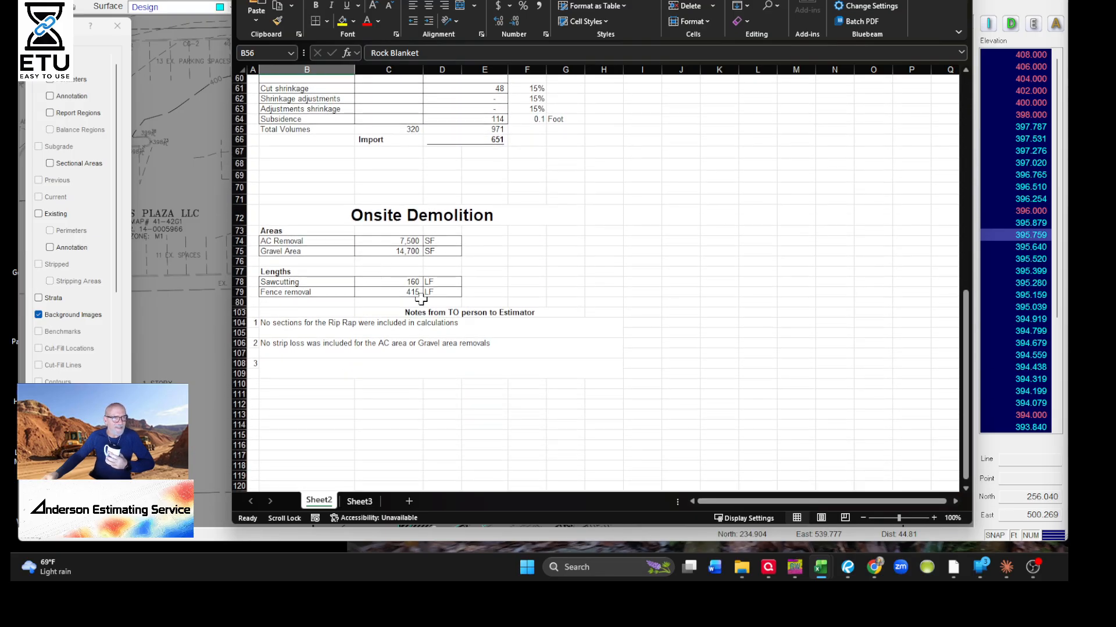
scroll(435, 378, "up", 10)
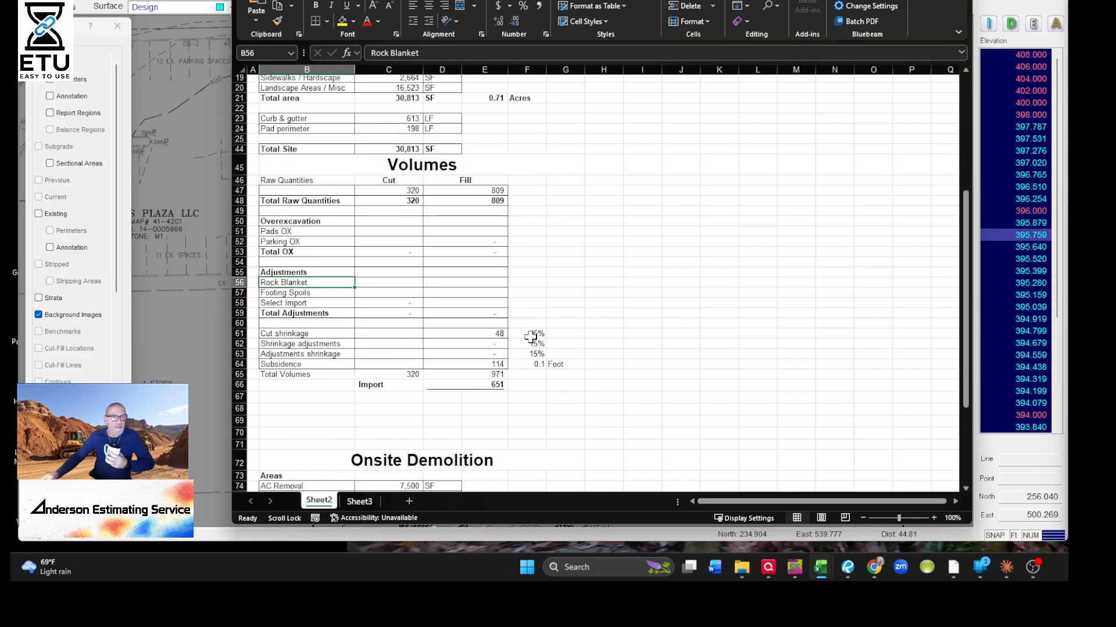
scroll(526, 340, "up", 4)
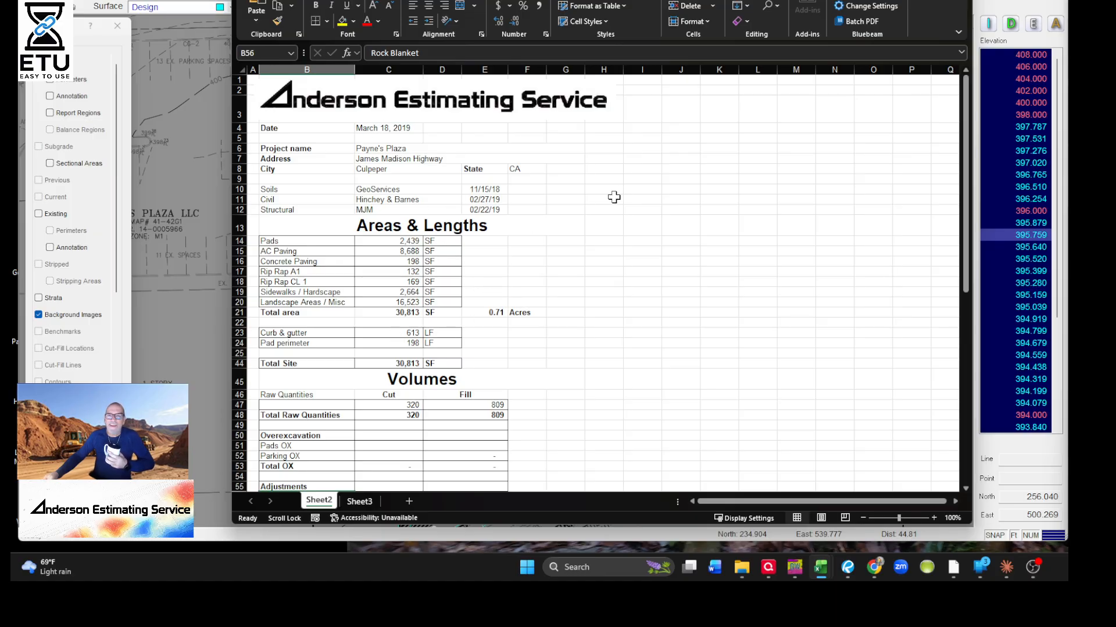
left_click(385, 126)
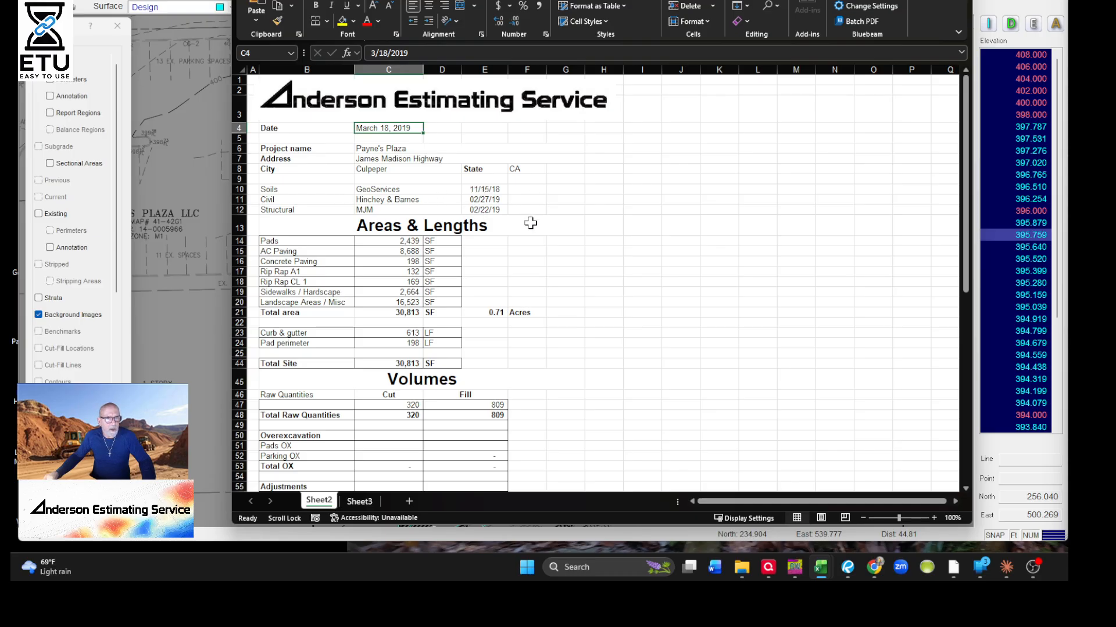
scroll(530, 224, "down", 2)
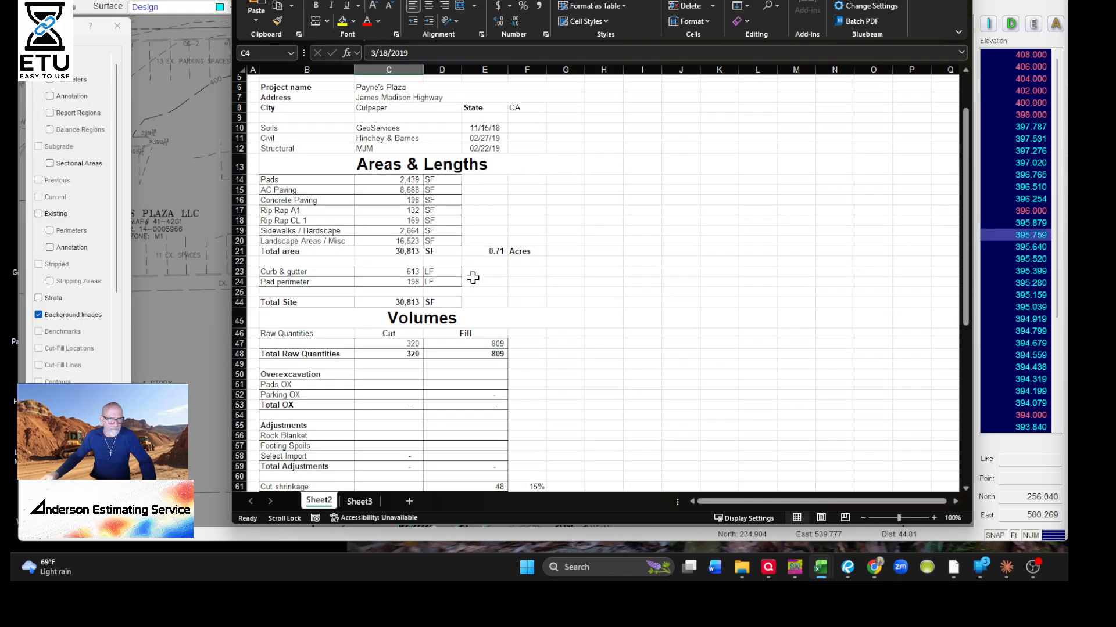
scroll(472, 279, "down", 5)
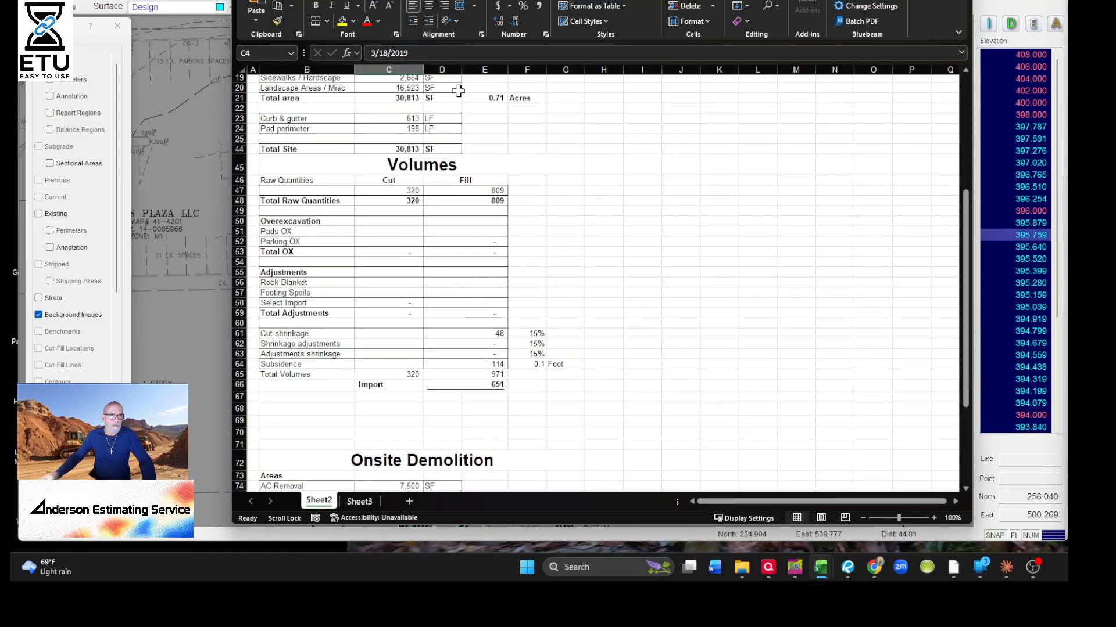